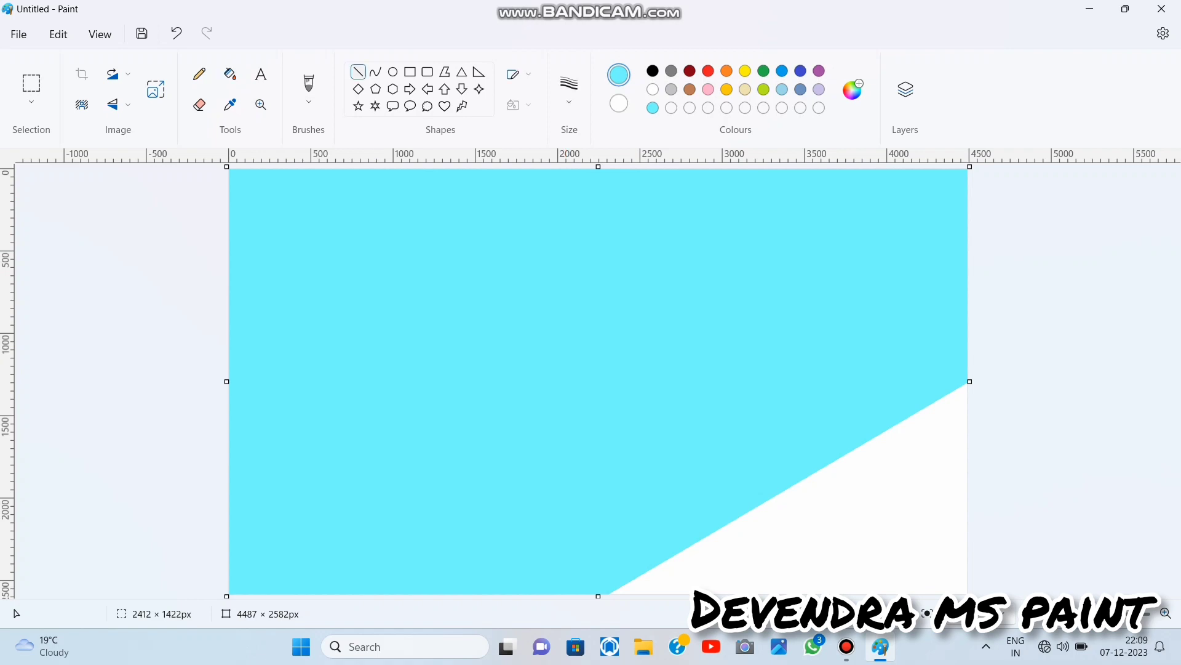
- Draw a diagonal line in blue #3282F6 across the turquoise area and fill the region above it with that blue
click(852, 89)
click(552, 387)
click(575, 387)
click(552, 387)
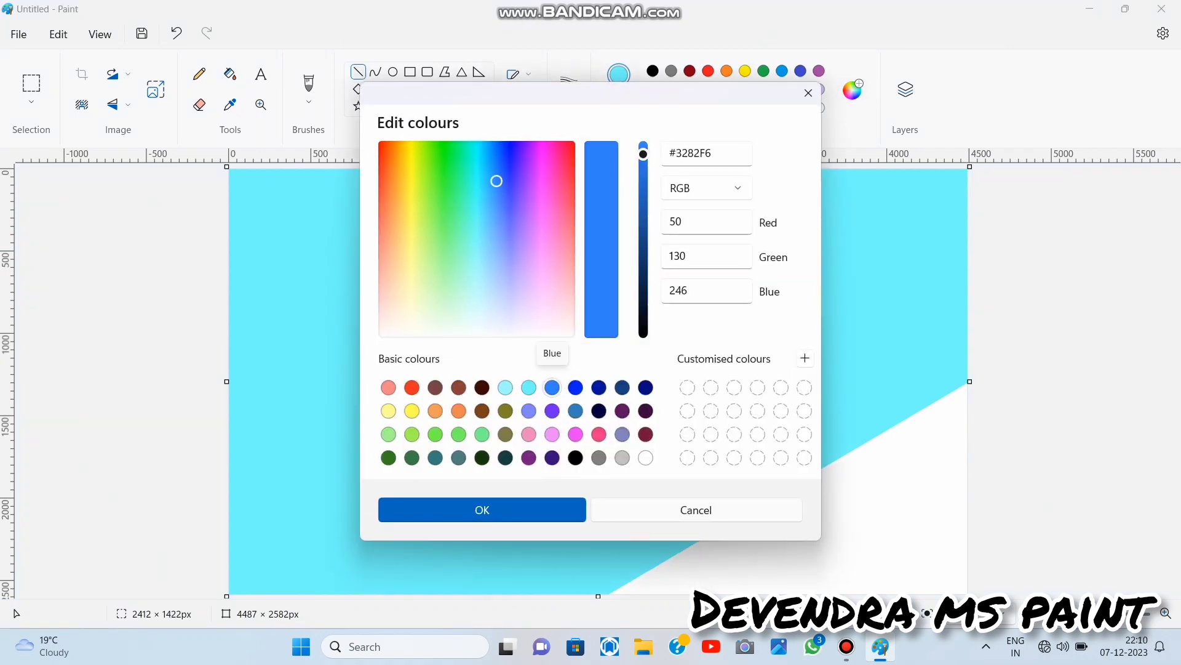
click(482, 510)
mouse_move(404, 589)
mouse_down()
mouse_move(984, 304)
mouse_move(1001, 219)
mouse_up()
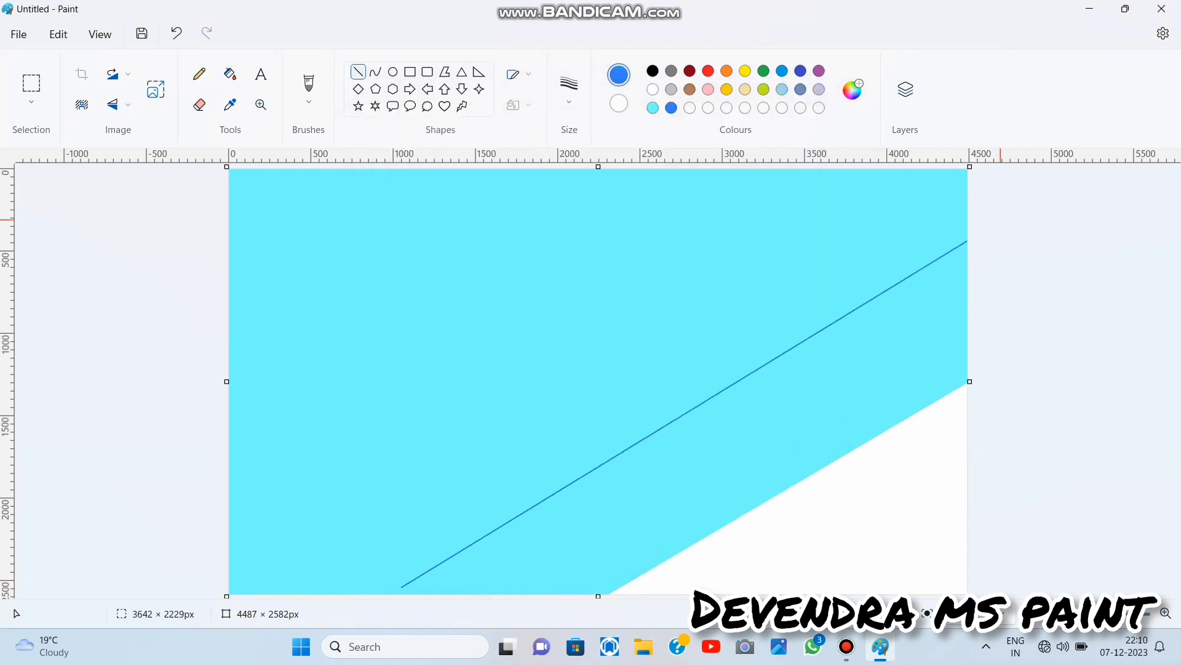
click(230, 74)
click(493, 313)
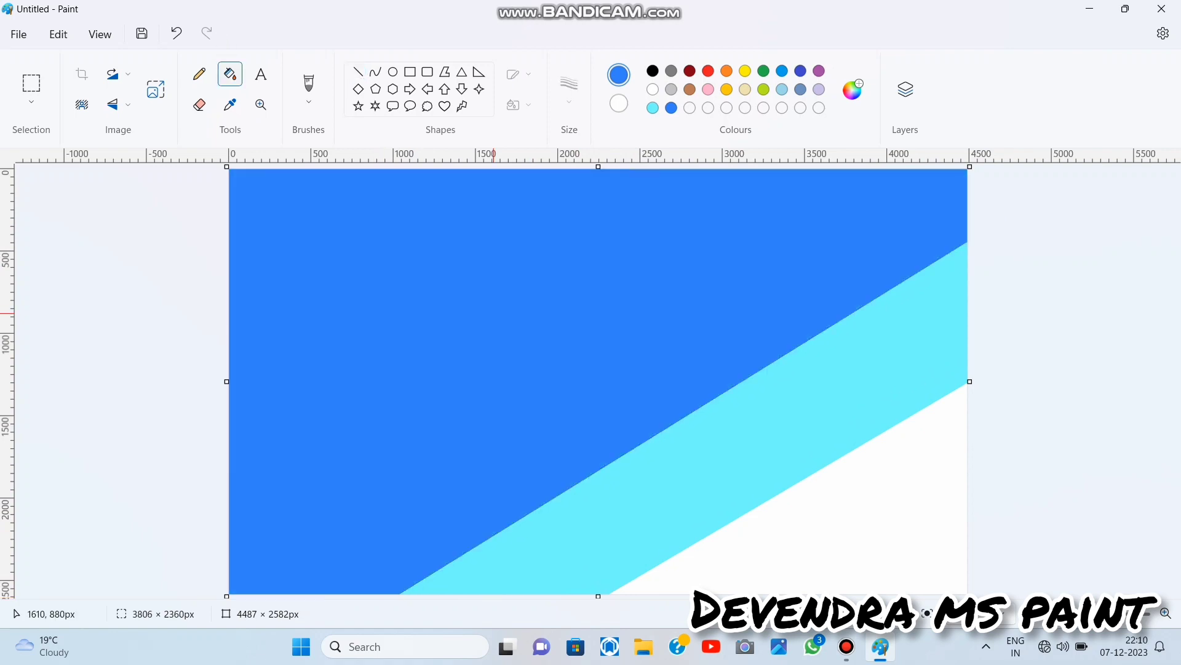
- Draw another diagonal line in blue #0023F5 above the previous one and fill the upper-left region with that blue
click(358, 72)
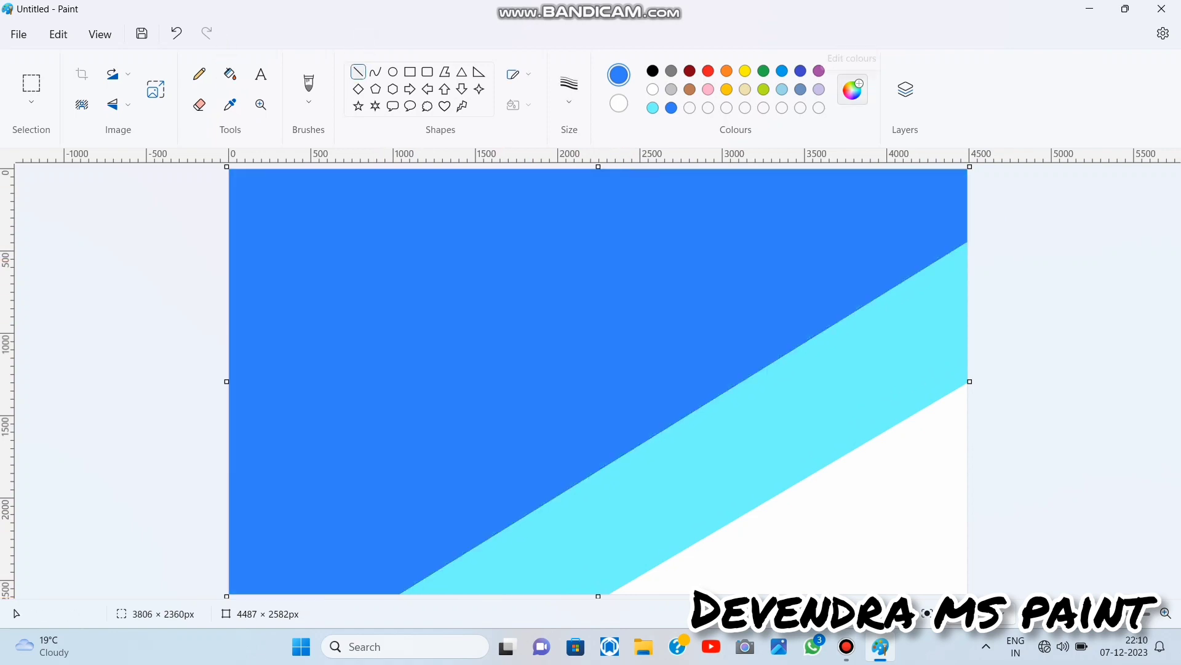
click(852, 90)
click(576, 387)
click(599, 387)
click(575, 387)
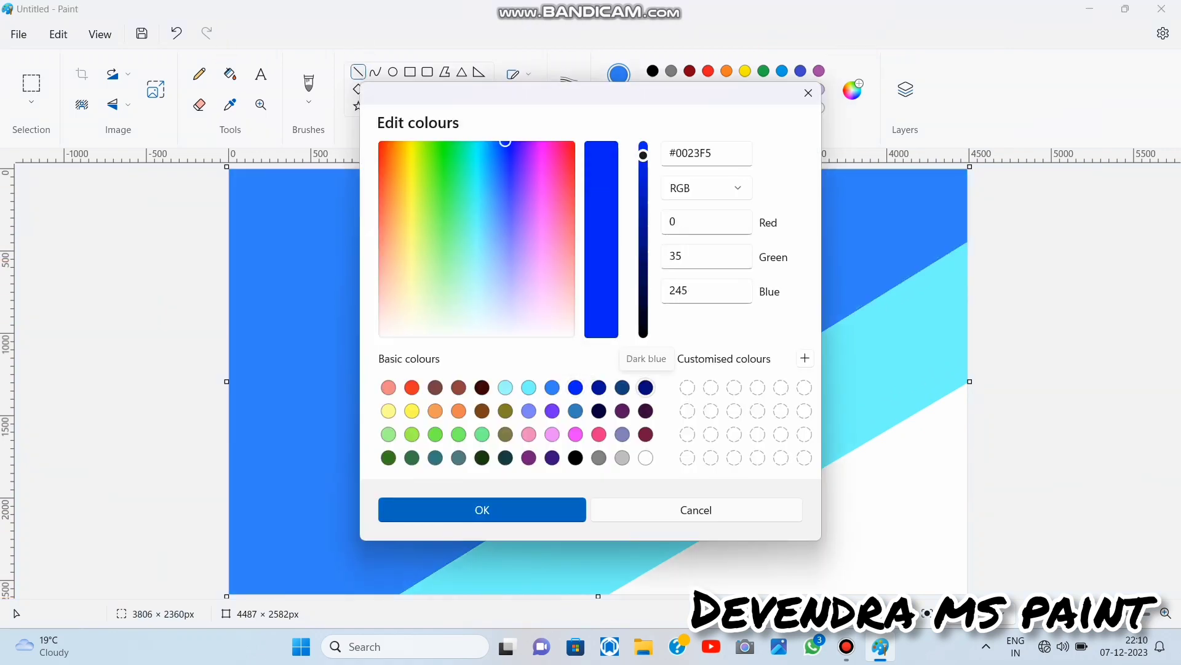
click(622, 387)
click(576, 387)
click(482, 510)
mouse_move(238, 545)
mouse_down()
mouse_move(691, 166)
mouse_move(797, 168)
mouse_move(194, 564)
mouse_up()
click(230, 74)
click(406, 336)
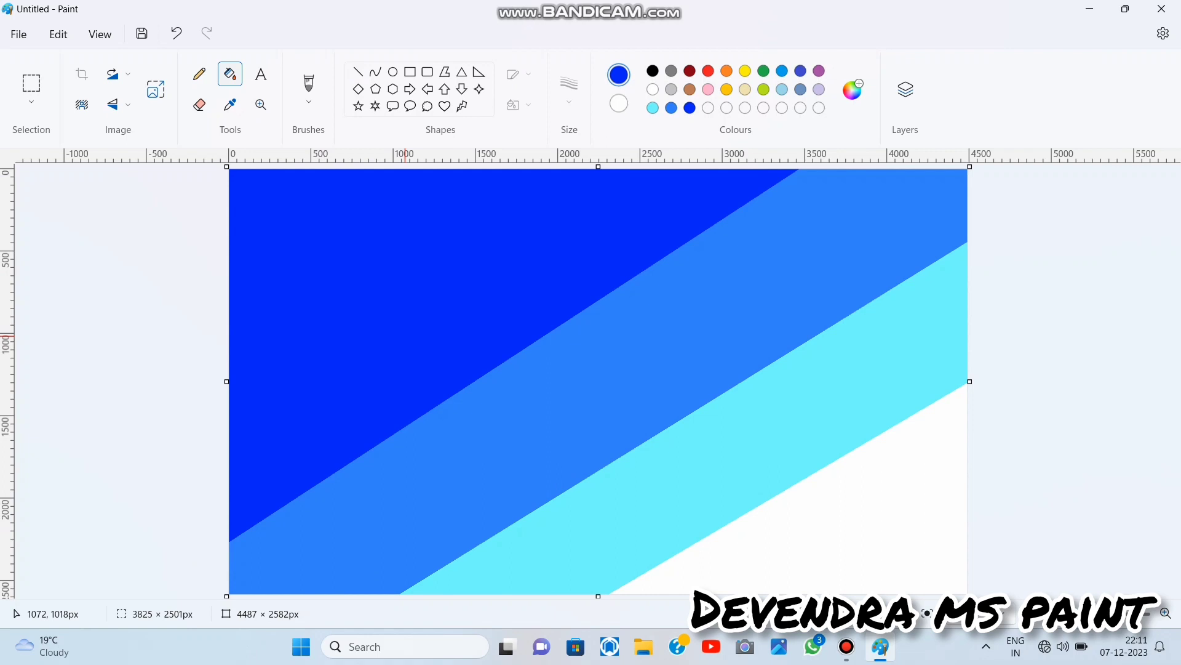
- Darken the blue, draw a diagonal line across the canvas's upper-left corner, and fill the corner with the darker shade
click(853, 89)
drag(640, 151, 641, 210)
click(483, 510)
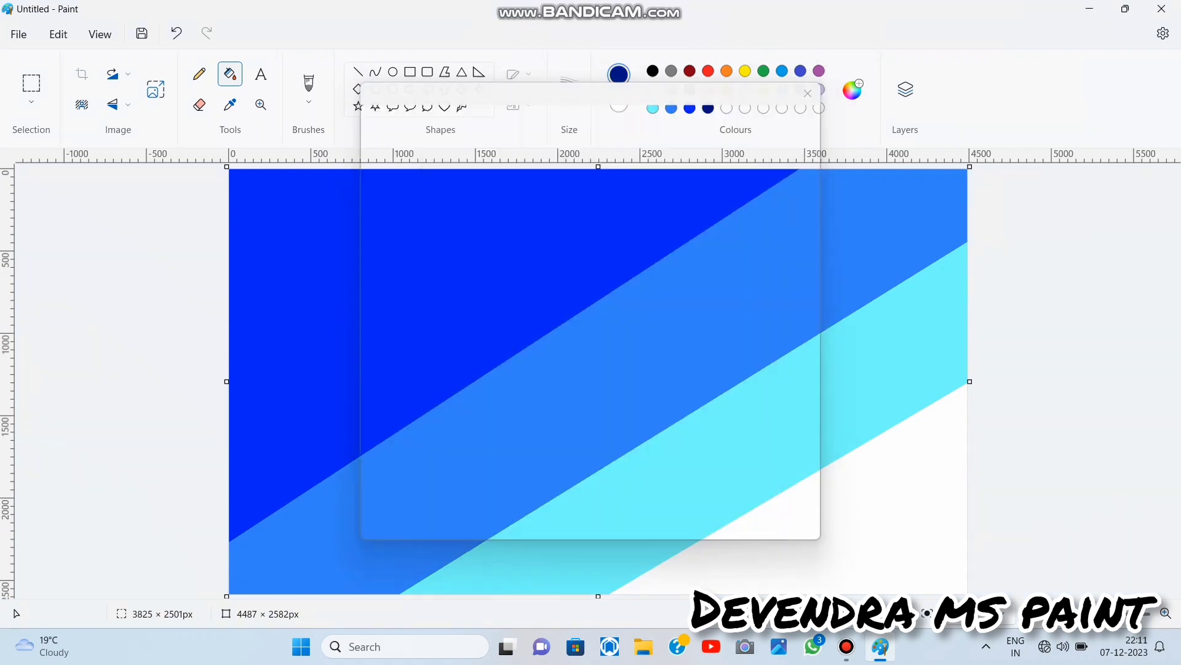
click(358, 72)
mouse_move(245, 374)
mouse_down()
mouse_move(554, 148)
mouse_move(163, 418)
mouse_up()
click(231, 73)
click(300, 243)
- Adjust the brightness of the dark blue and fill the upper-left corner with the new shade
click(853, 90)
drag(642, 241, 643, 222)
click(482, 509)
click(328, 241)
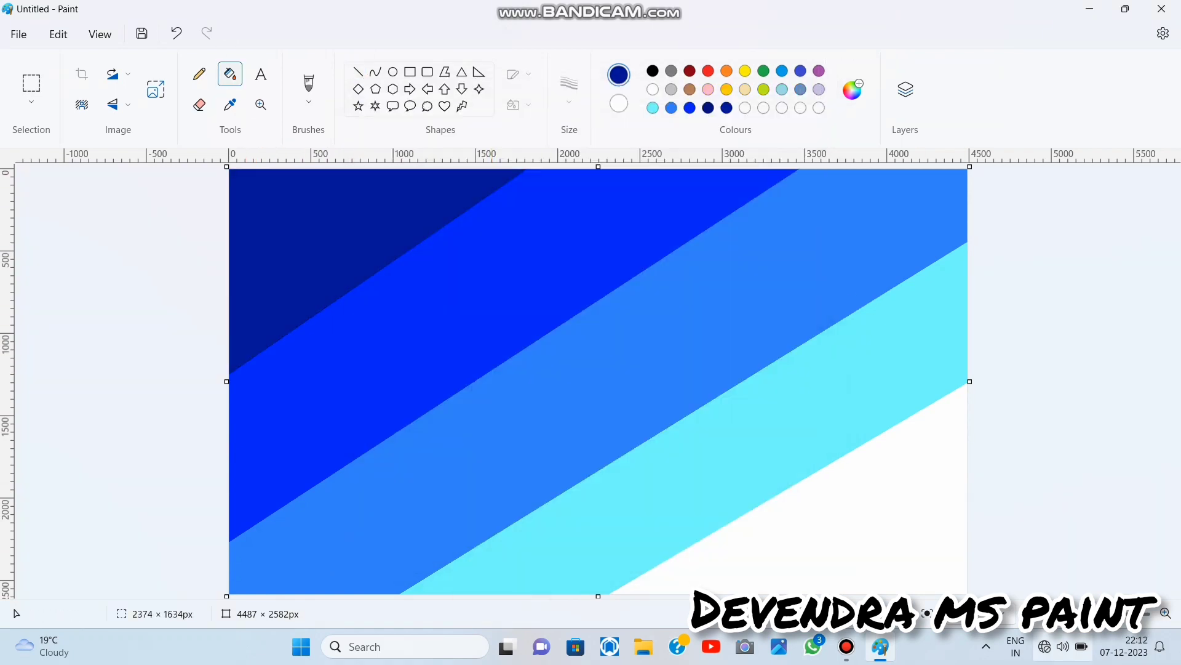
click(1063, 646)
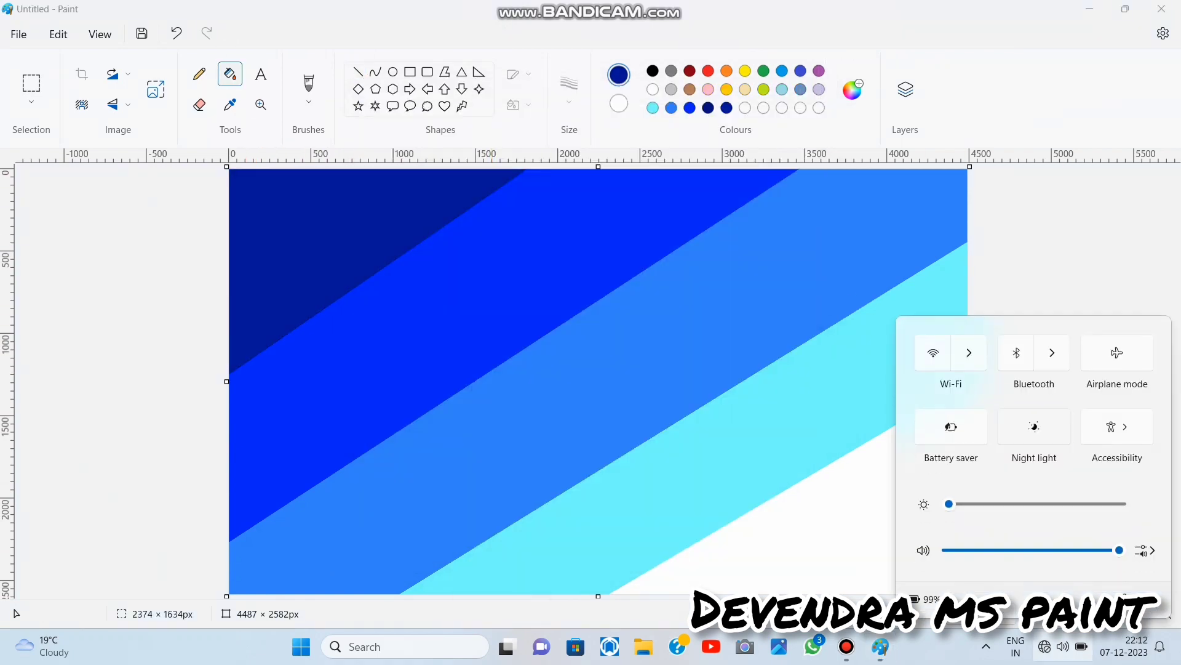
click(1063, 646)
click(156, 90)
click(603, 242)
click(516, 299)
key(BackSpace)
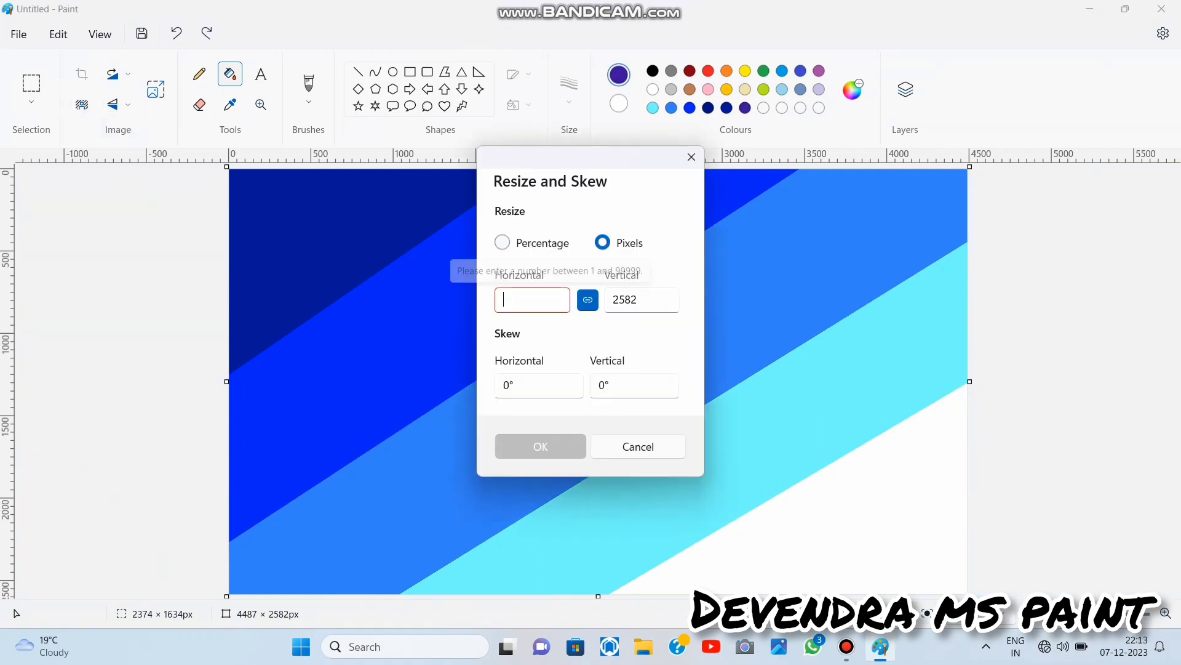
text(1)
click(638, 446)
- Resize the image to 1 pixel wide without maintaining the aspect ratio
click(156, 89)
click(603, 242)
click(588, 299)
click(516, 299)
key(BackSpace)
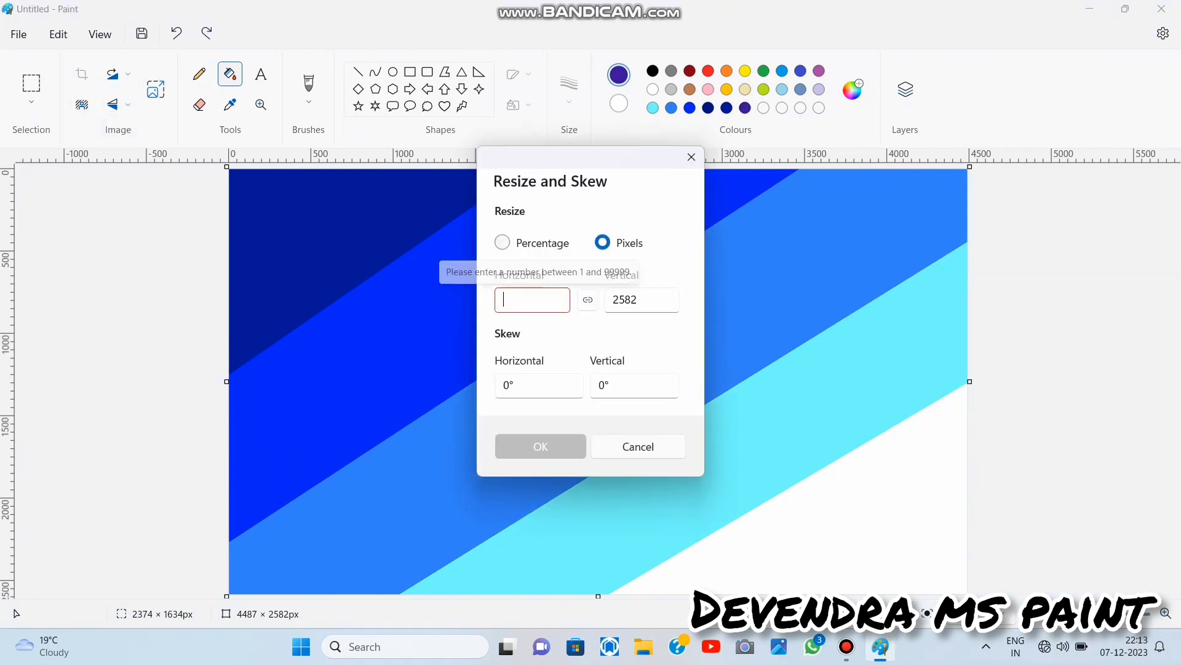
text(1)
click(541, 446)
- Stretch the image to a width of 4487 pixels to blend the colour bands into a gradient
click(156, 89)
text(4487)
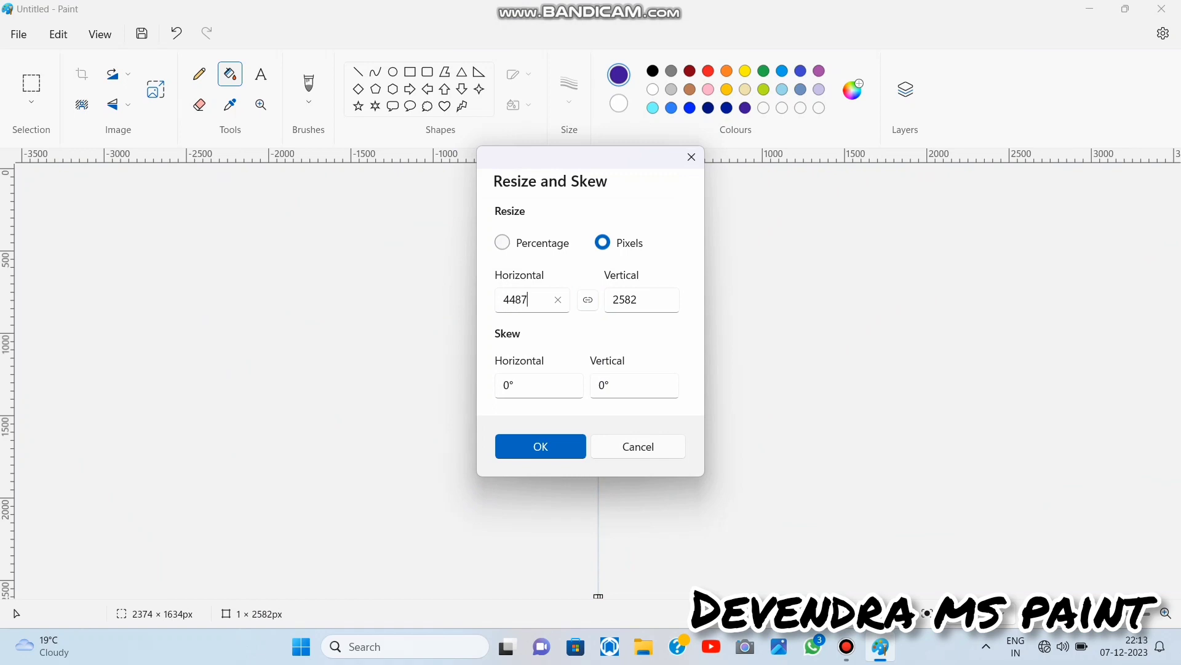
key(Return)
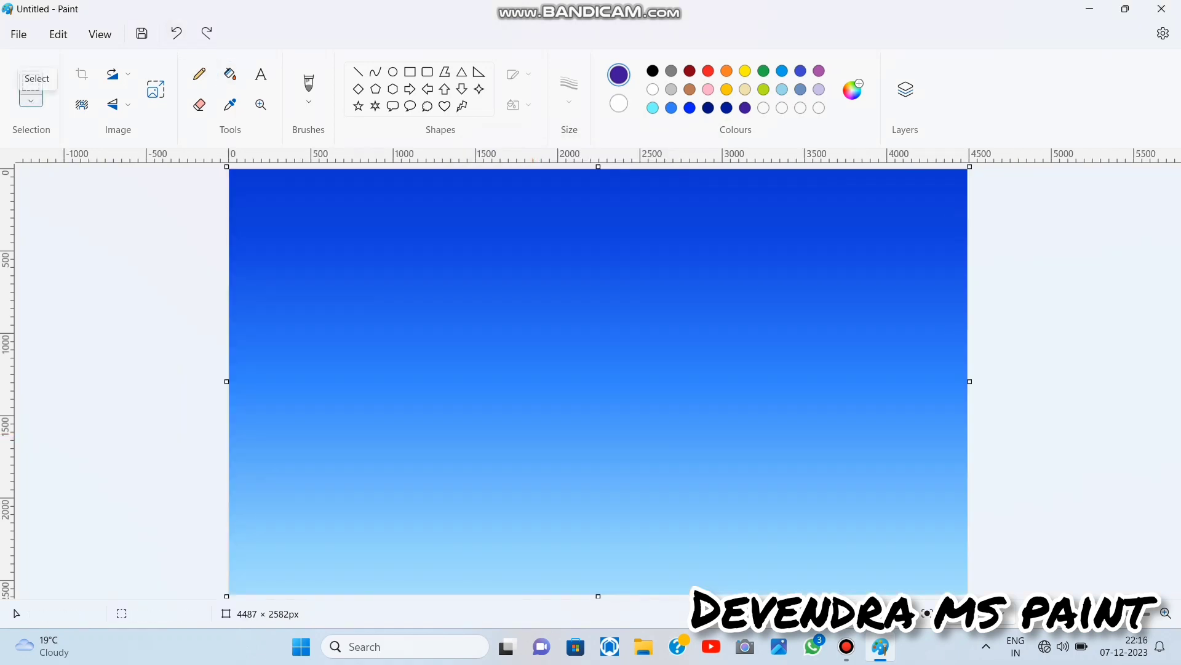
- Select the whole image and shrink the gradient vertically to a height of about 1896 px
click(32, 102)
click(53, 179)
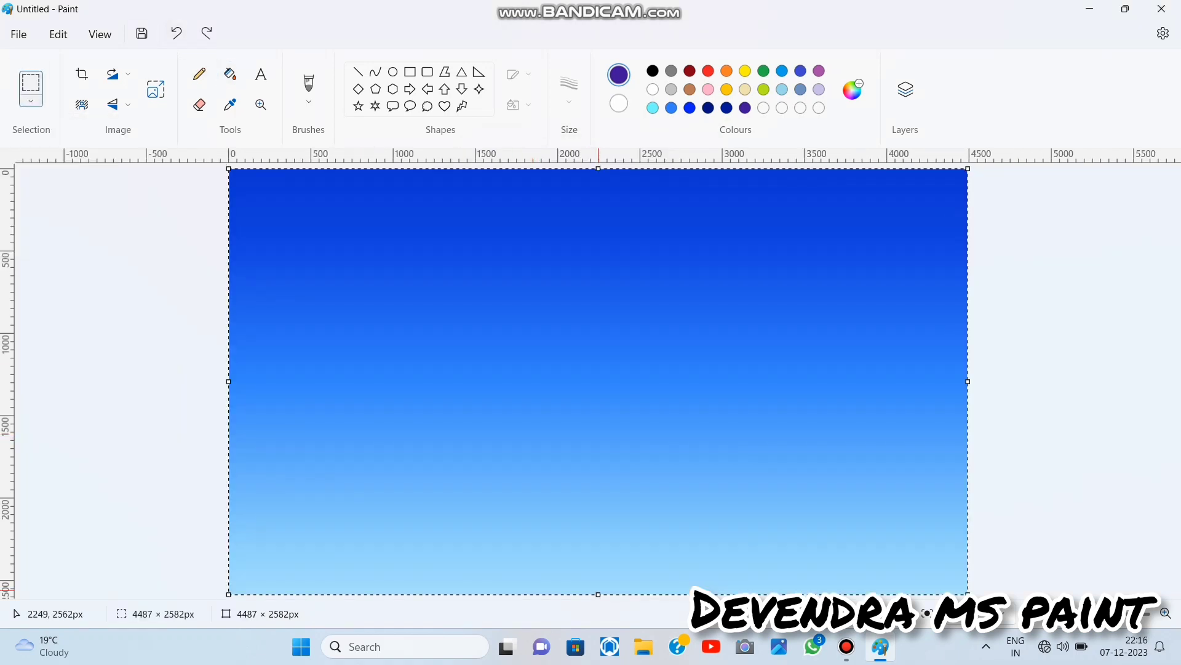
drag(598, 595, 602, 501)
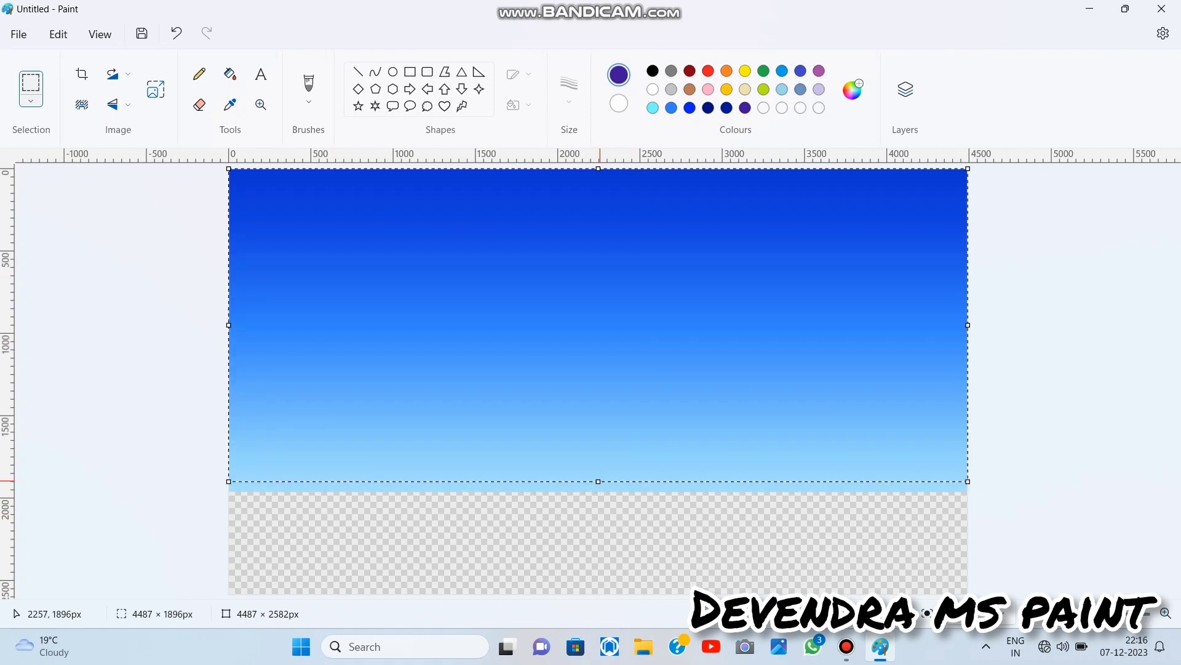
- Copy the shrunken gradient, paste the copy and flip it vertically
right_click(586, 315)
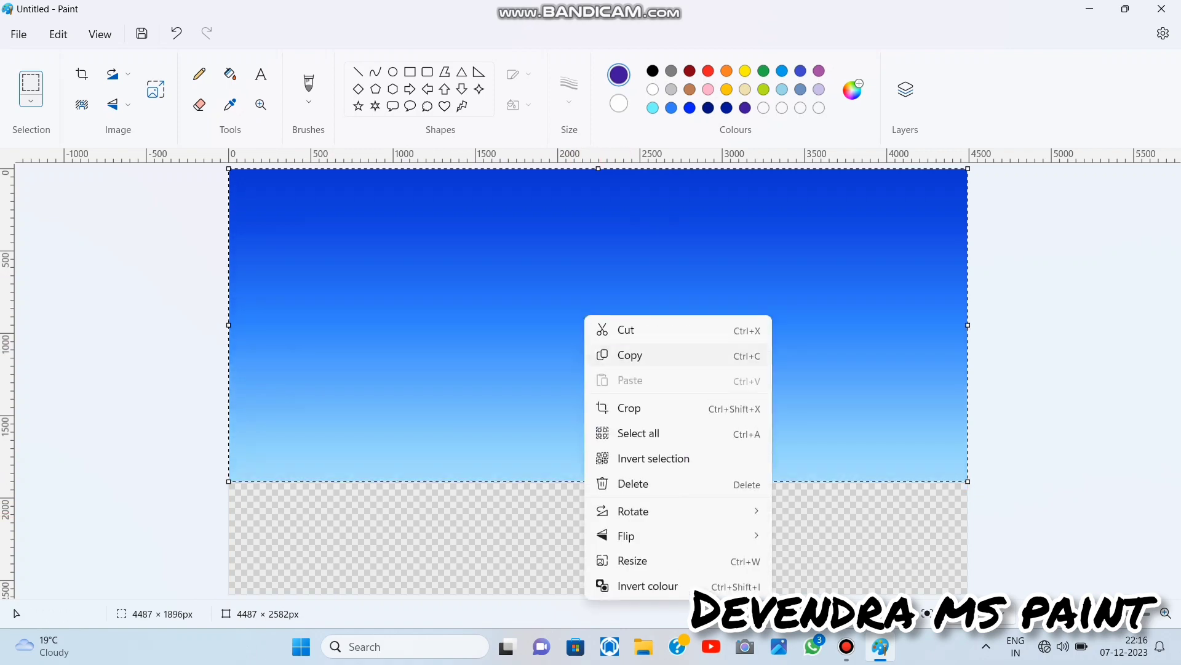
click(630, 355)
right_click(613, 342)
click(659, 122)
right_click(603, 297)
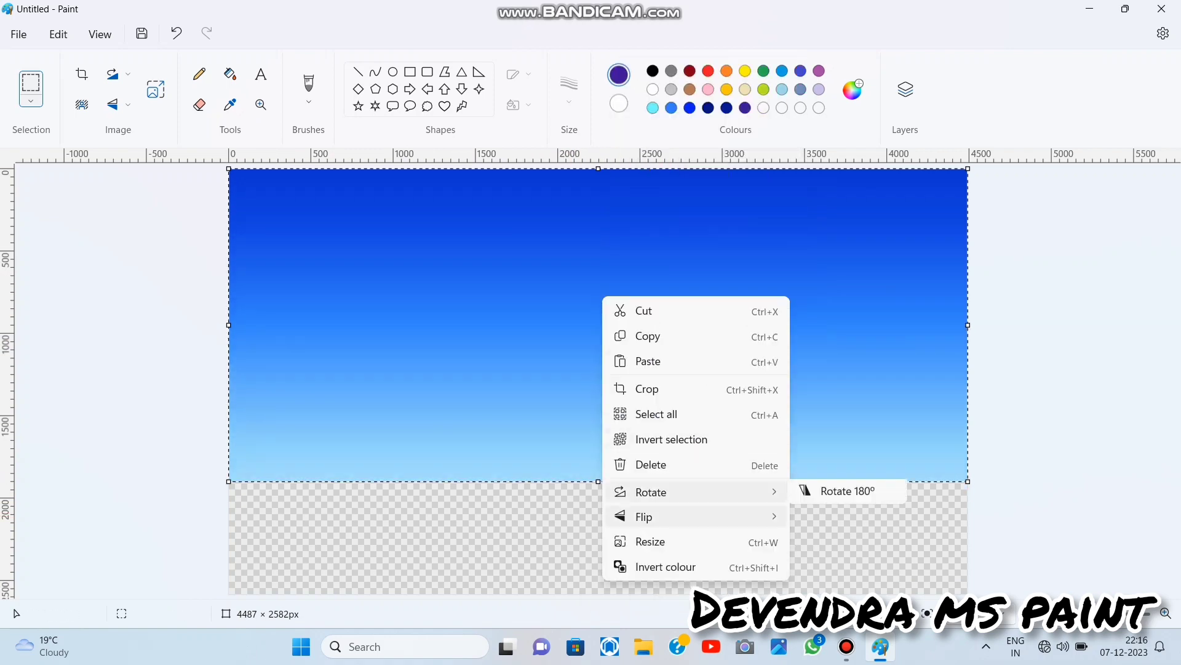
mouse_move(677, 516)
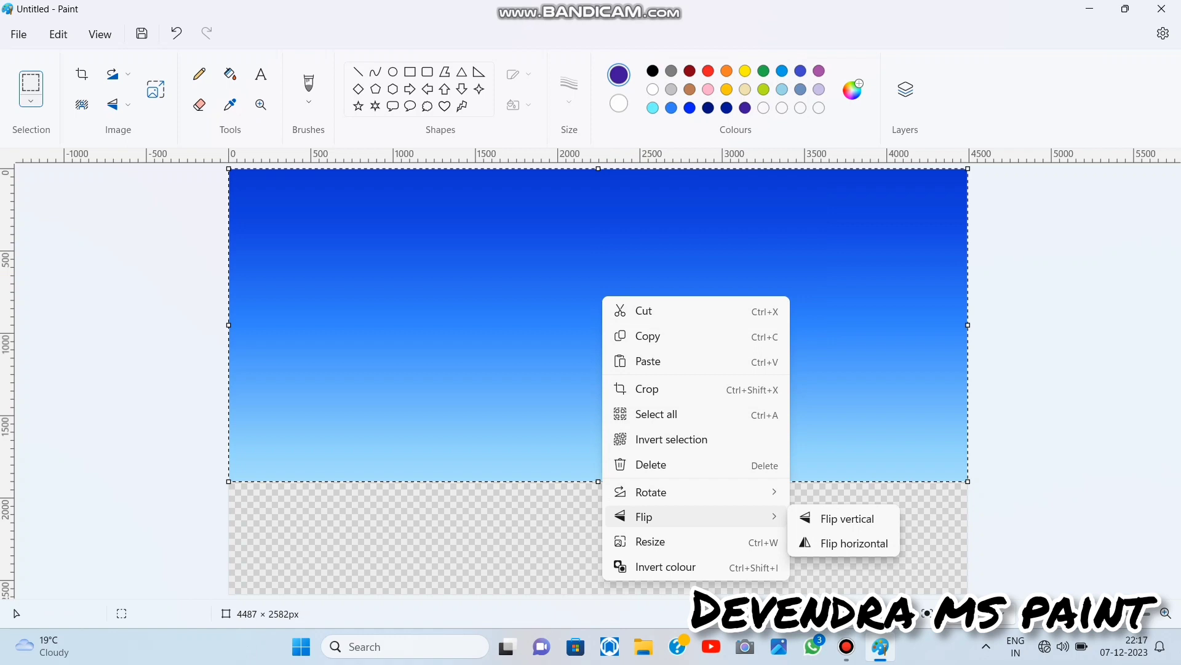
click(848, 518)
- Move the flipped gradient below the original and adjust its edges to cover the empty lower strip of the canvas
mouse_move(587, 170)
mouse_down()
mouse_move(586, 343)
mouse_move(612, 402)
mouse_move(623, 485)
mouse_move(606, 530)
mouse_up()
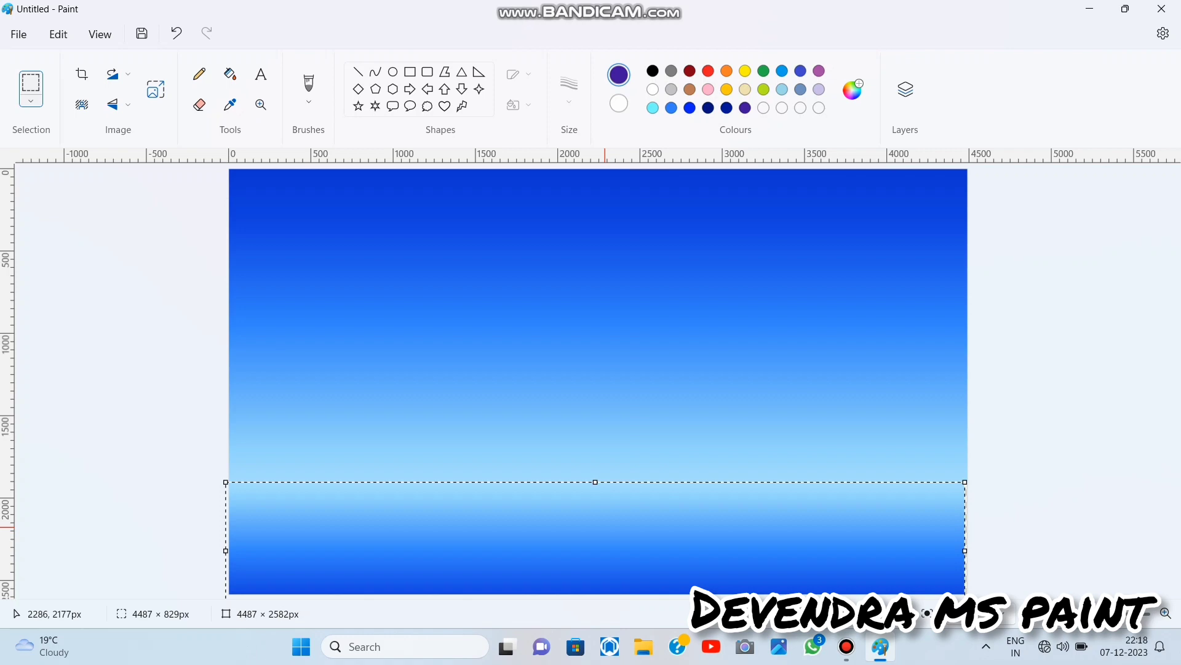
drag(596, 482, 596, 490)
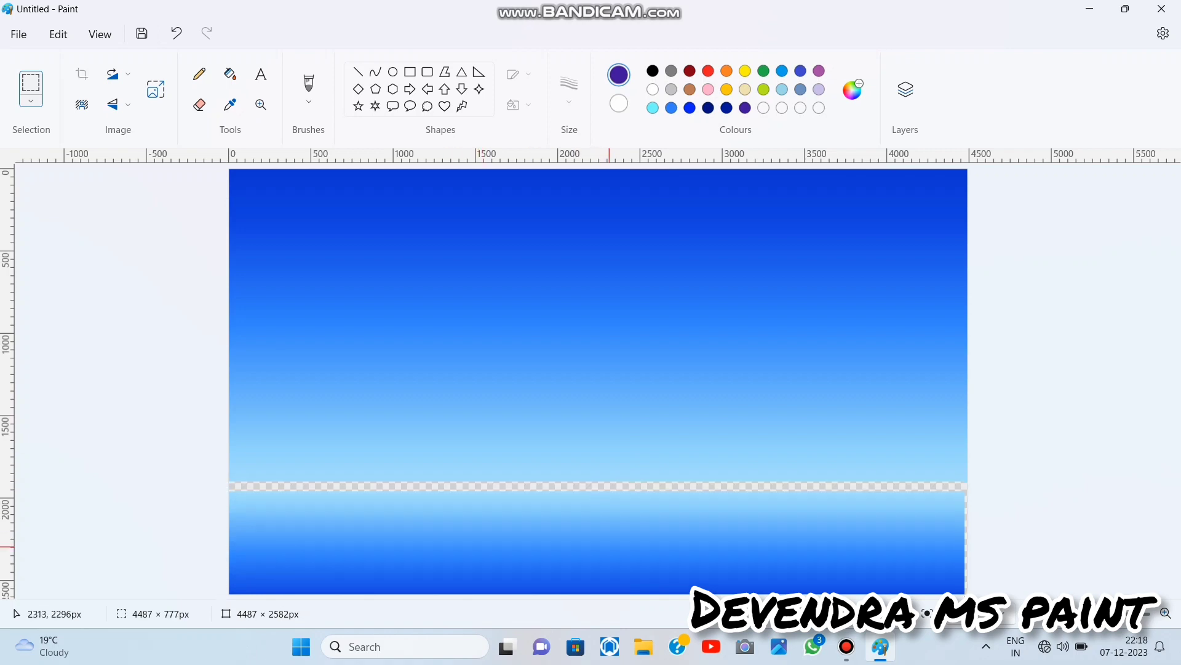
drag(609, 546, 610, 528)
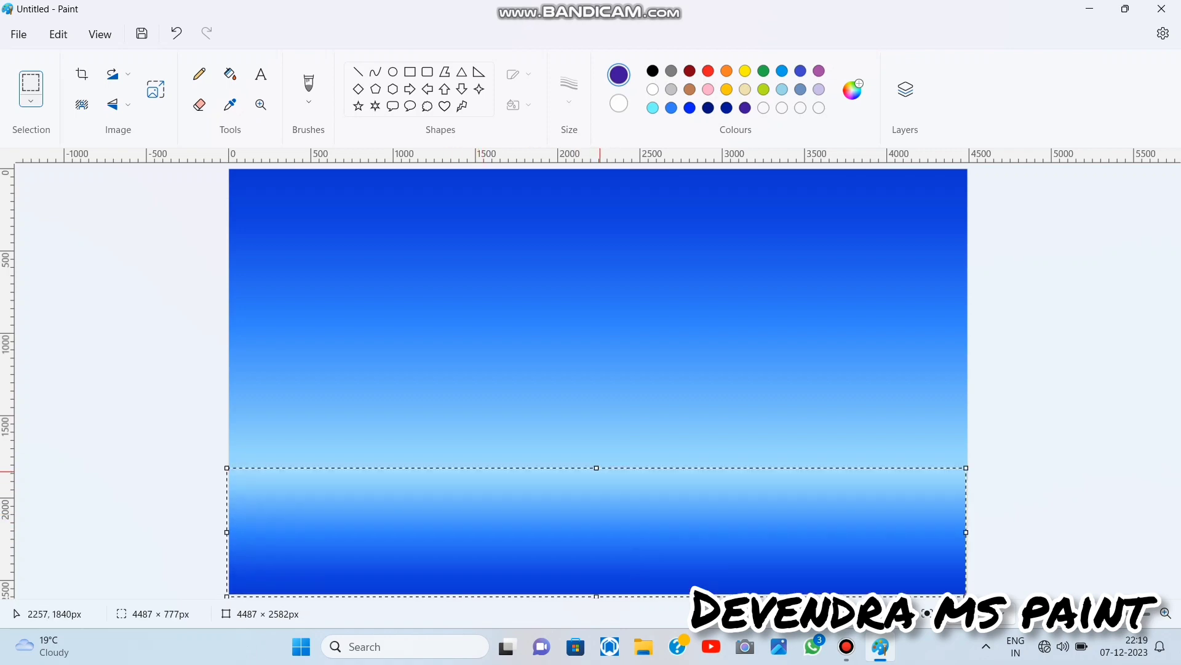
drag(600, 471, 600, 478)
drag(601, 502, 601, 512)
drag(228, 544, 224, 543)
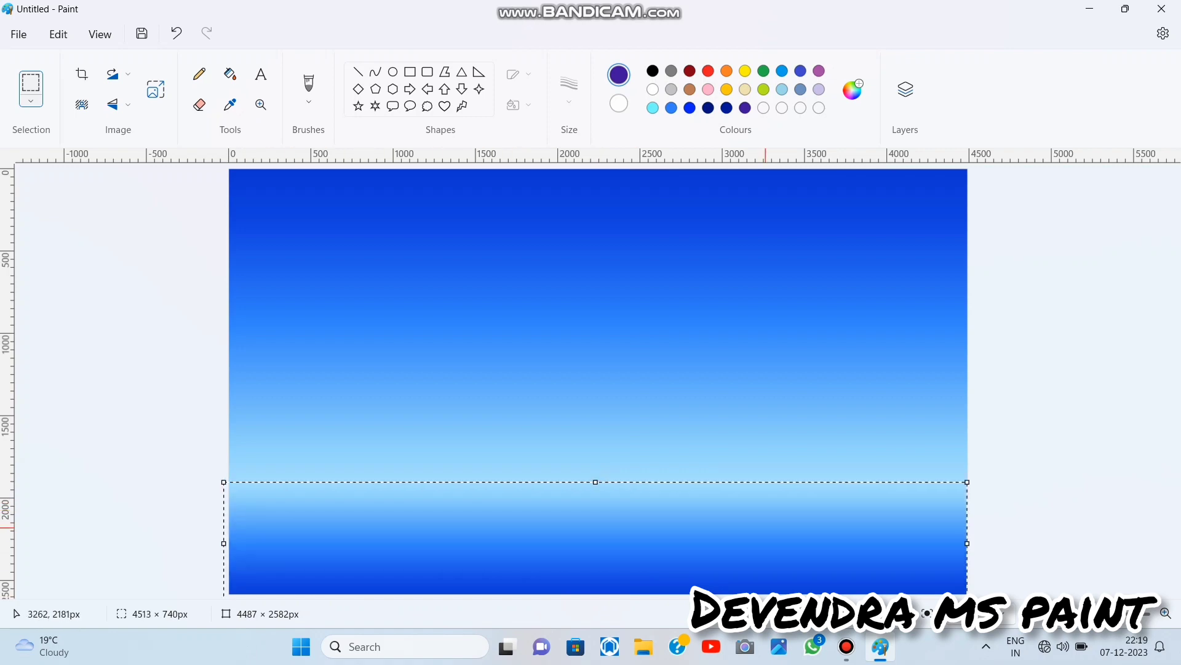
drag(967, 543, 973, 544)
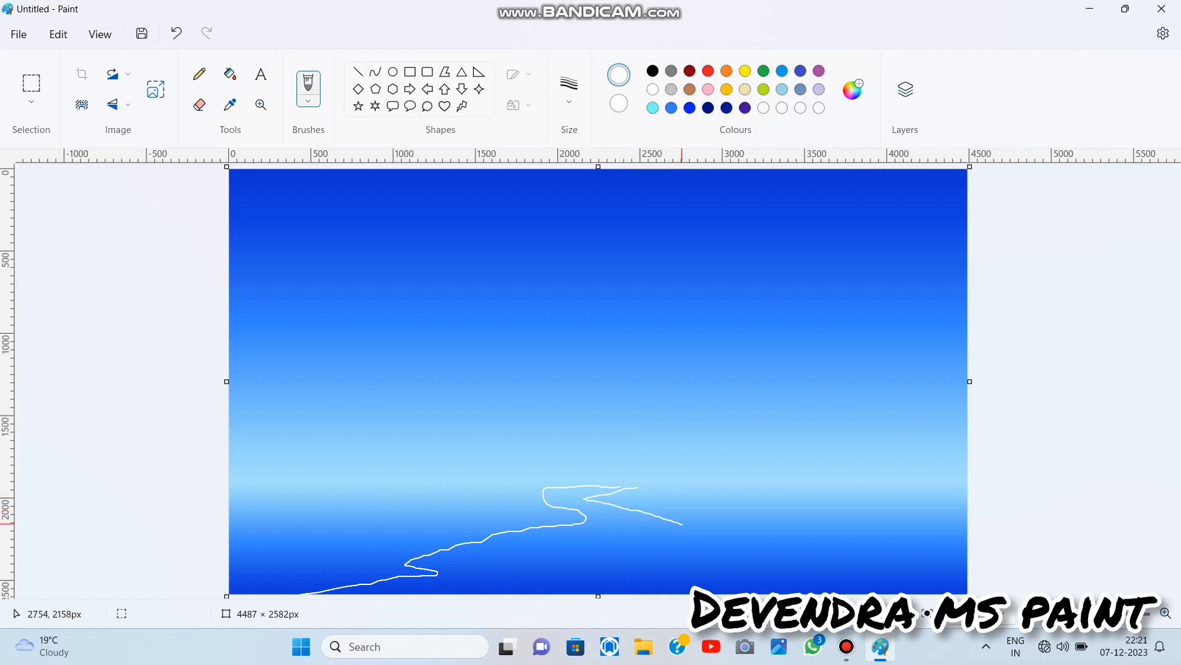
- Undo the last white brush stroke on the right bank of the winding outline
key(ctrl+z)
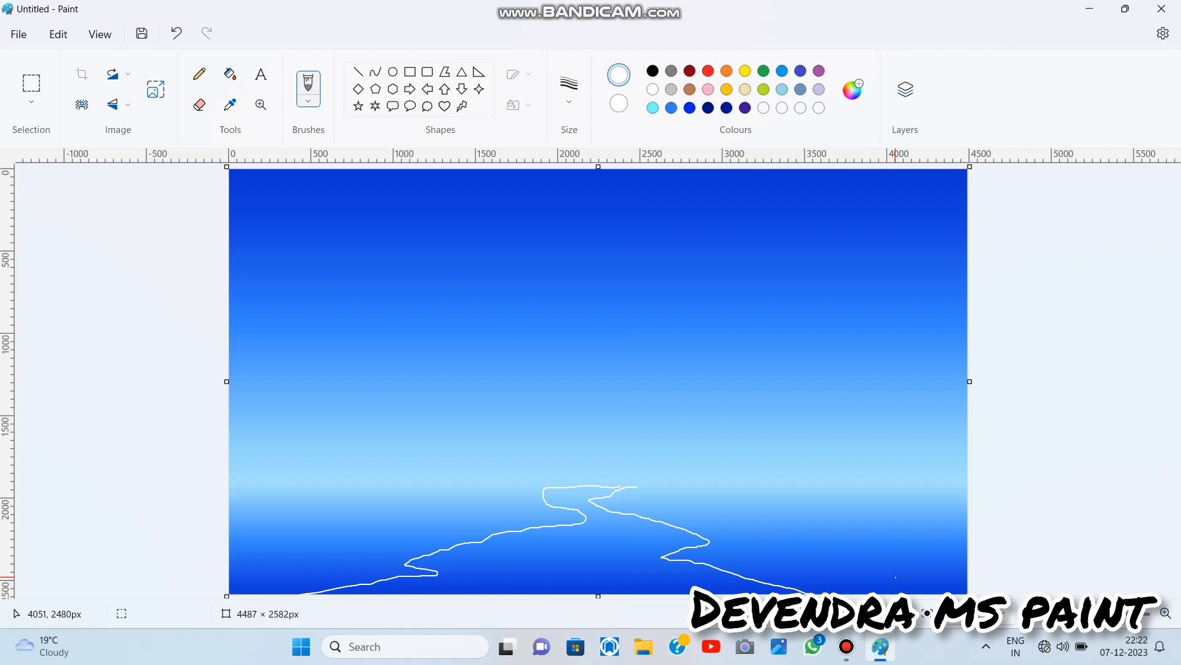
- Draw a white horizontal line about 4744 px long along the seam between the two gradients, extending past both canvas sides
click(358, 72)
drag(231, 479, 986, 475)
drag(229, 479, 220, 477)
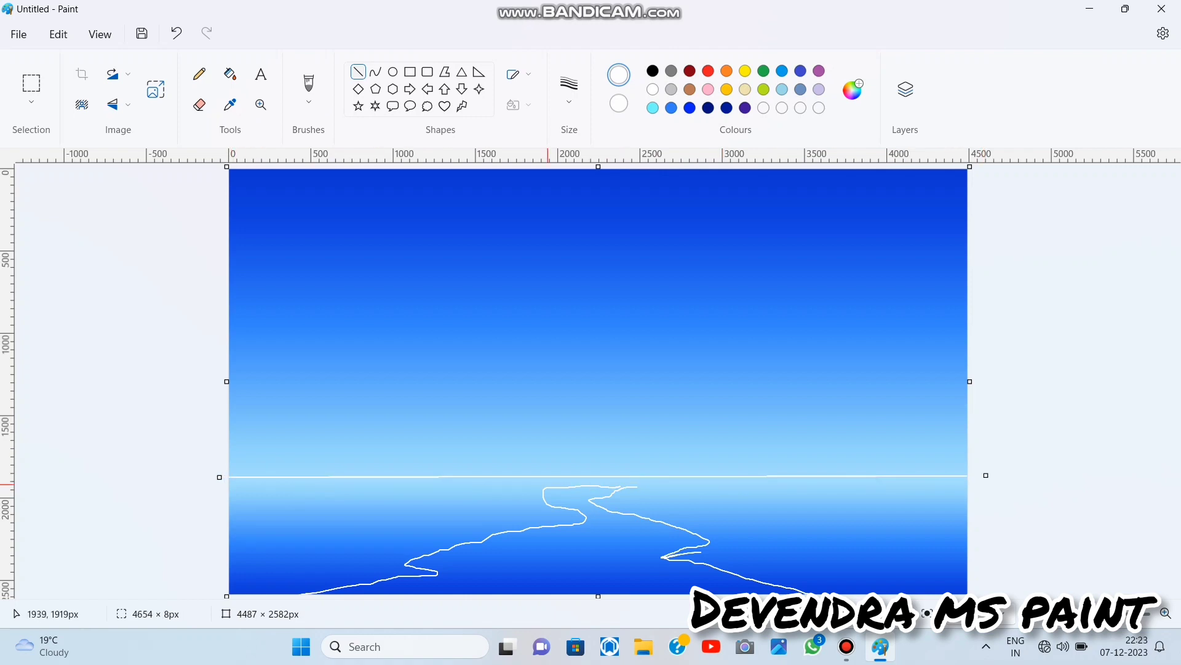
drag(643, 478, 648, 484)
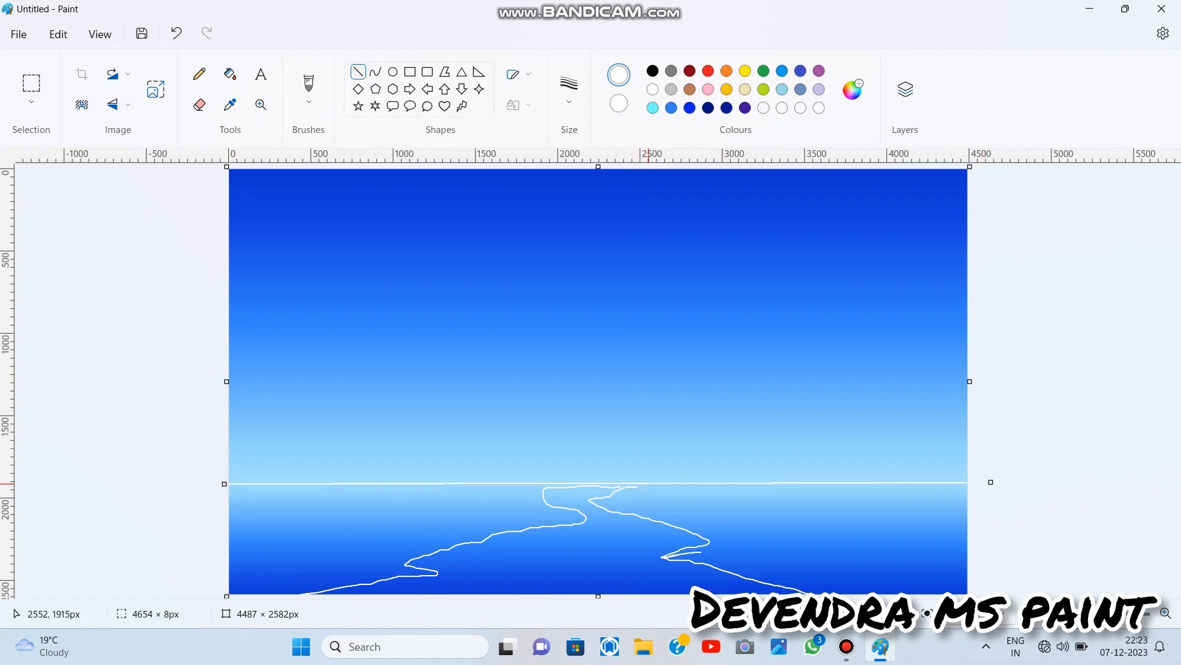
drag(223, 483, 221, 482)
drag(990, 482, 1001, 482)
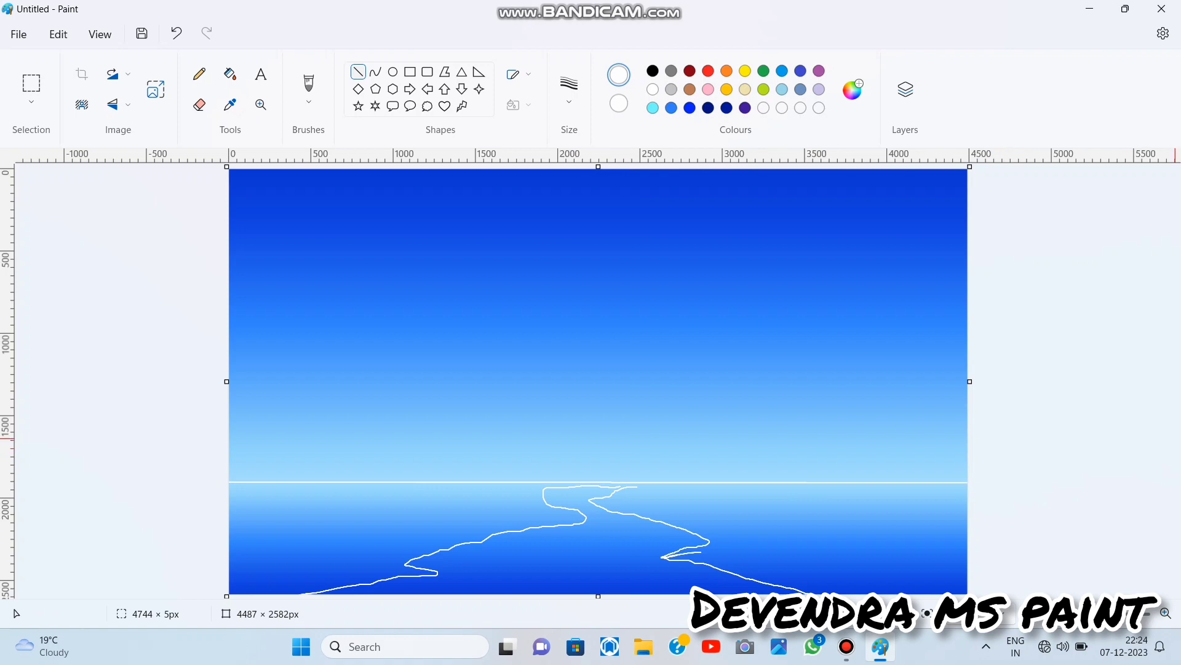
- Choose a textured brush and scribble white over the left bank between the horizon line and the winding outline
click(1071, 613)
scroll(464, 484, down, 15)
scroll(464, 484, left, 15)
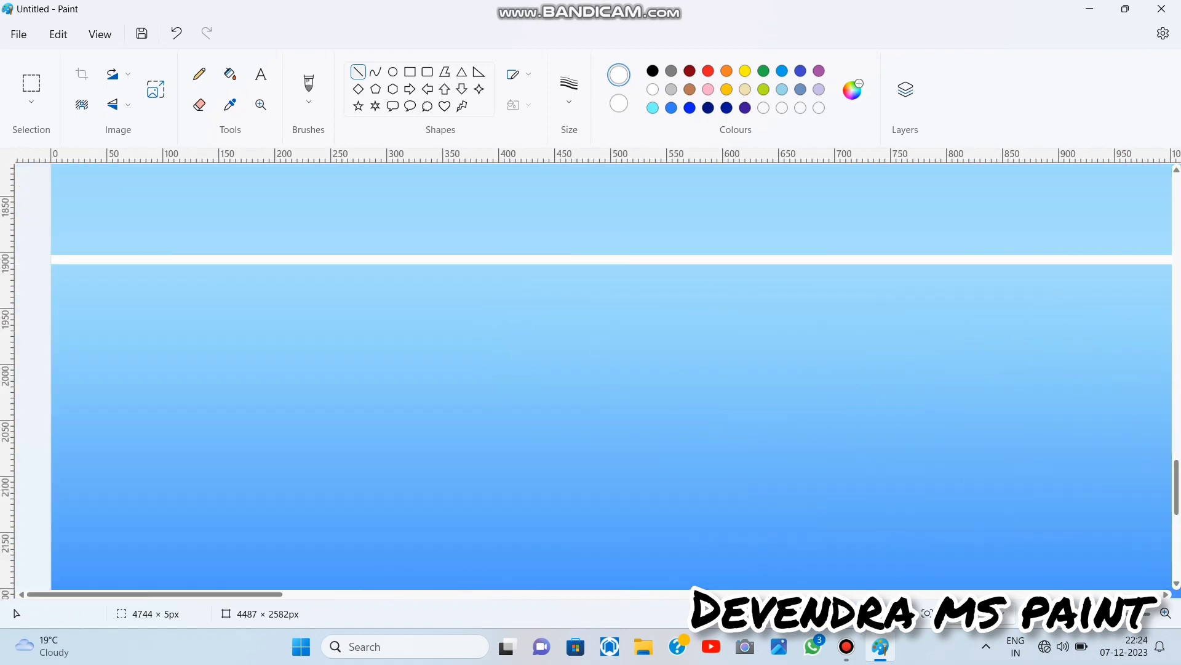
drag(1075, 614, 1065, 614)
scroll(591, 376, down, 3)
click(308, 83)
click(308, 102)
click(306, 341)
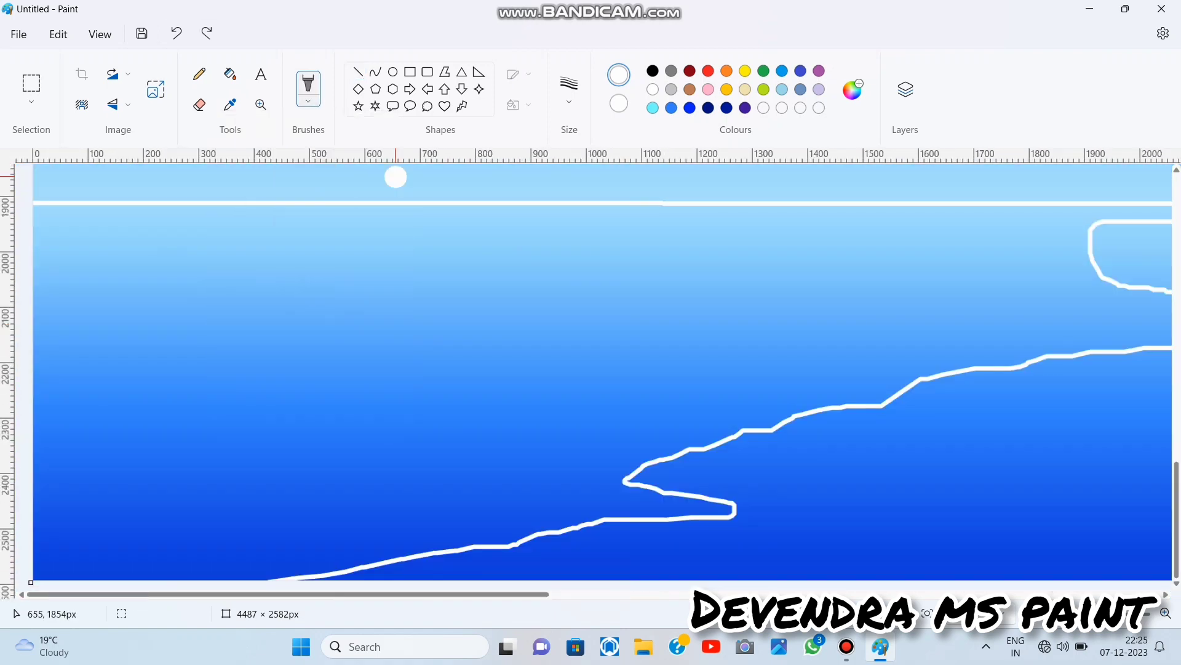
mouse_move(100, 252)
mouse_down()
mouse_move(107, 292)
mouse_move(322, 406)
mouse_move(223, 357)
mouse_move(107, 324)
mouse_move(105, 403)
mouse_move(260, 461)
mouse_move(213, 472)
mouse_move(155, 512)
mouse_move(155, 371)
mouse_move(376, 244)
mouse_move(542, 233)
mouse_move(725, 325)
mouse_move(552, 336)
mouse_move(472, 373)
mouse_move(642, 388)
mouse_up()
- Fill individual gradient bands between the left bank's brushed area and the winding outline with white
click(230, 74)
click(462, 477)
click(449, 472)
click(431, 514)
click(246, 546)
click(140, 562)
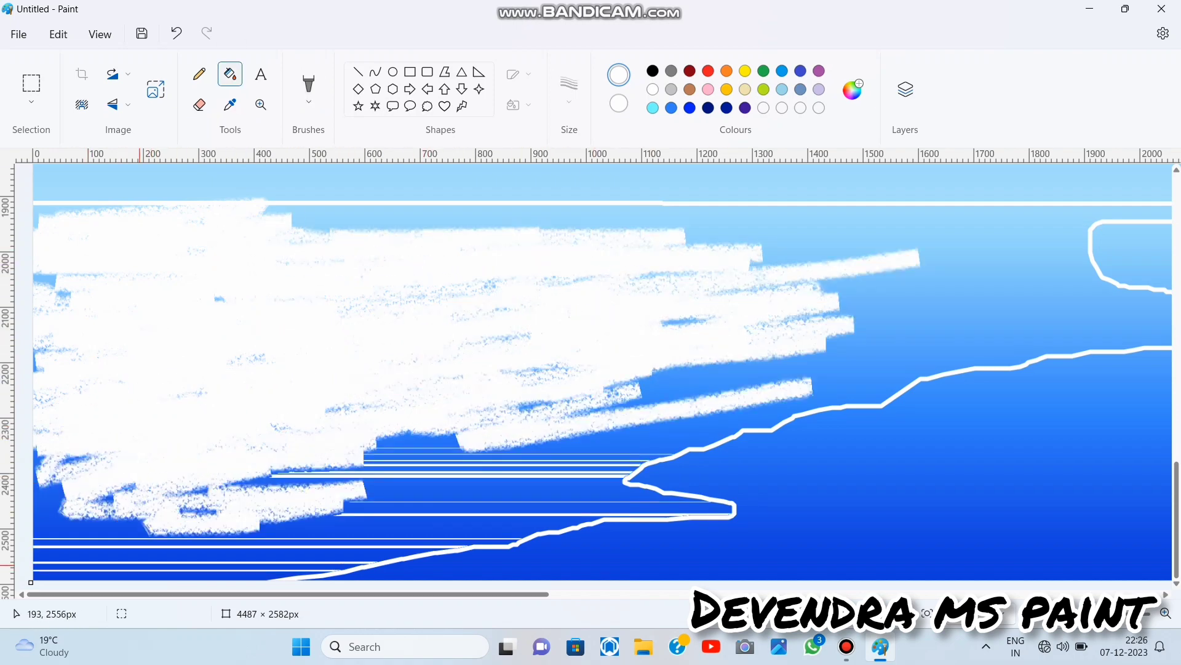
click(708, 208)
click(696, 222)
click(923, 233)
click(984, 264)
click(881, 361)
click(800, 368)
click(554, 456)
click(675, 393)
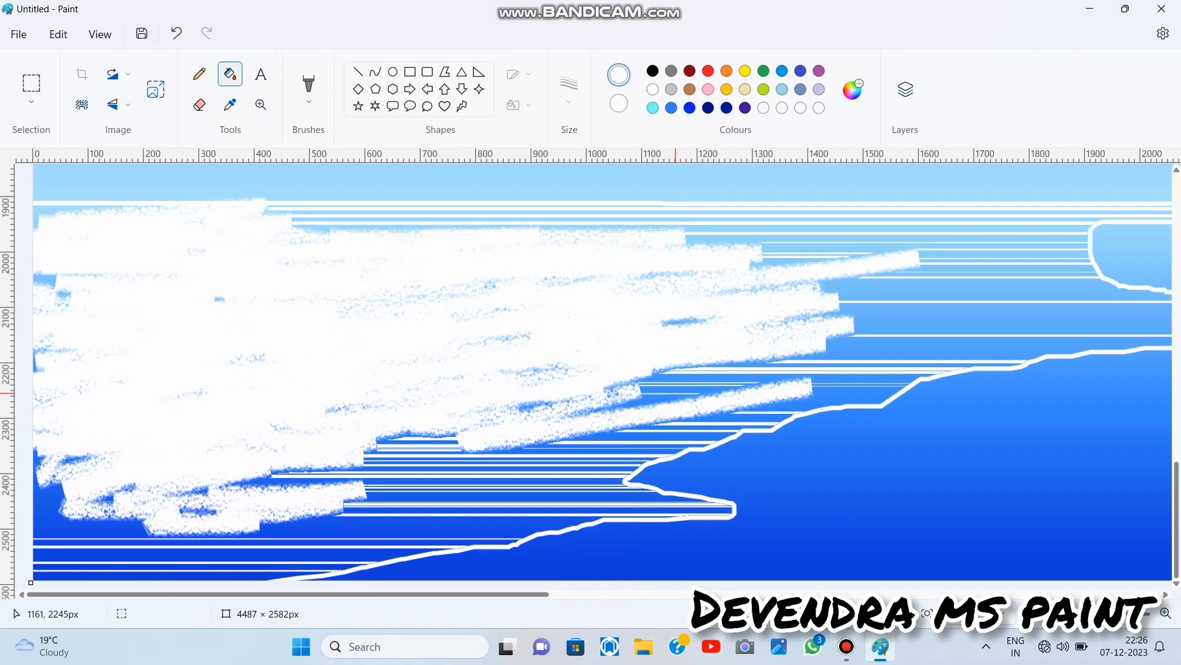
- Brush rough white strokes along the left bank's horizon edge and over its upper blue gaps, undoing misplaced strokes
click(309, 83)
mouse_move(579, 288)
mouse_down()
mouse_move(664, 289)
mouse_move(918, 241)
mouse_move(391, 210)
mouse_move(489, 220)
mouse_up()
click(176, 33)
mouse_move(41, 220)
mouse_down()
mouse_move(183, 203)
mouse_move(117, 219)
mouse_up()
drag(71, 280, 39, 299)
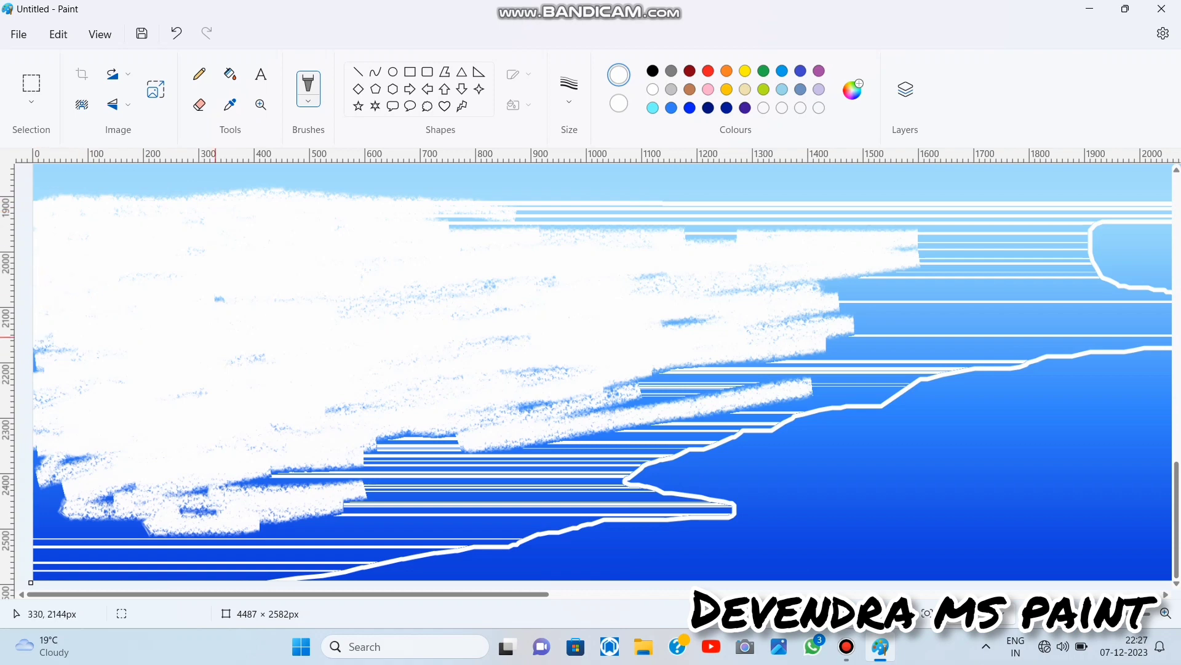
mouse_move(215, 338)
mouse_down()
mouse_move(499, 226)
mouse_move(750, 231)
mouse_move(535, 233)
mouse_up()
drag(513, 197, 575, 199)
click(176, 33)
- Brush white over the left bank's lower blue areas down to the winding outline, undoing a misplaced stroke
mouse_move(442, 464)
mouse_down()
mouse_move(261, 467)
mouse_move(365, 489)
mouse_move(201, 493)
mouse_move(30, 364)
mouse_move(136, 404)
mouse_up()
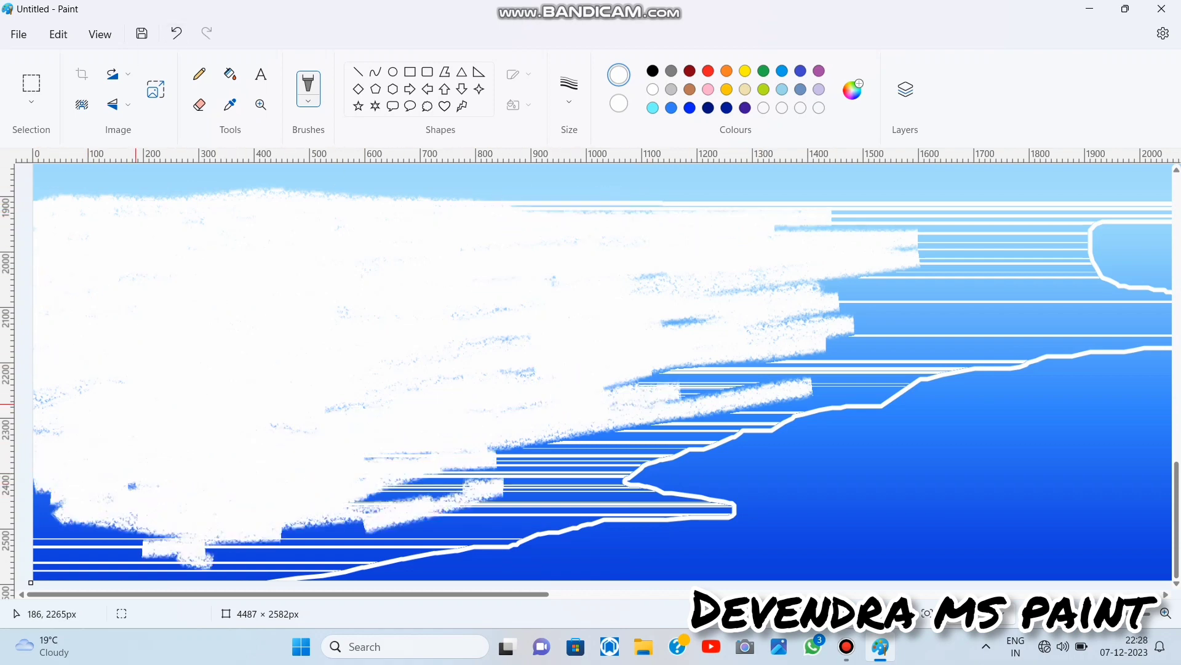
mouse_move(222, 490)
mouse_down()
mouse_move(69, 530)
mouse_move(115, 561)
mouse_move(212, 563)
mouse_up()
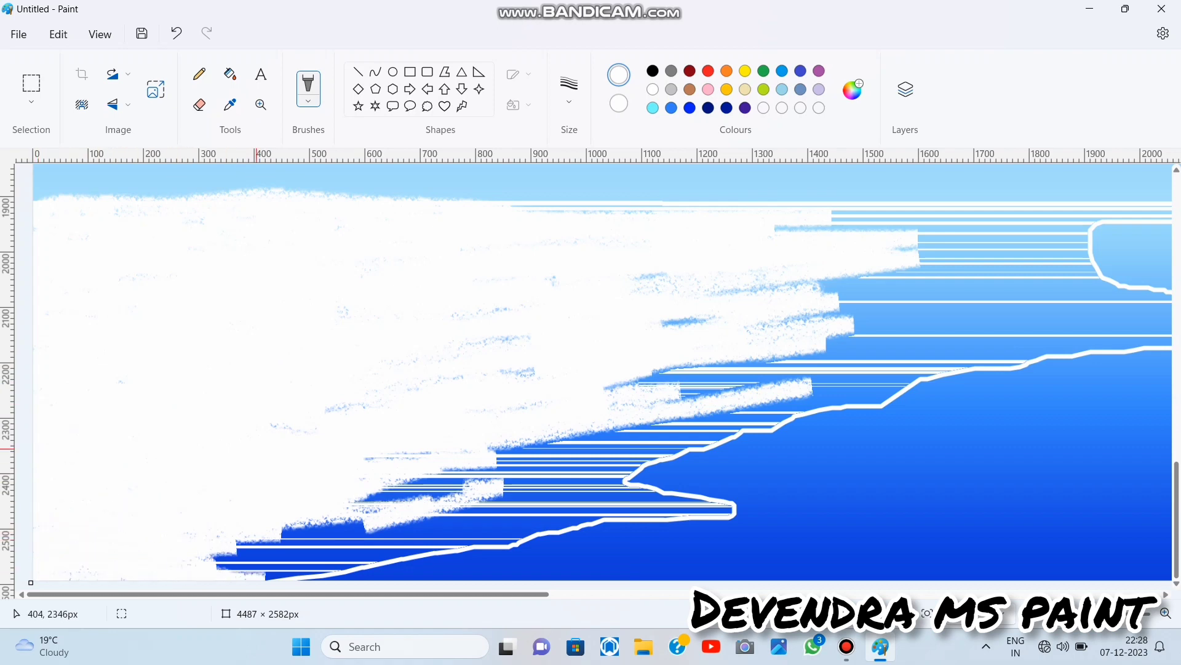
mouse_move(763, 369)
mouse_down()
mouse_move(498, 465)
mouse_move(446, 511)
mouse_move(275, 541)
mouse_move(492, 520)
mouse_move(367, 456)
mouse_move(722, 417)
mouse_move(595, 497)
mouse_move(405, 557)
mouse_move(279, 575)
mouse_up()
click(176, 34)
mouse_move(582, 529)
mouse_down()
mouse_move(622, 474)
mouse_move(646, 496)
mouse_move(726, 507)
mouse_move(594, 509)
mouse_up()
- Cover the remaining blue speckles and gaps across the left bank and beside its pointed inlet with white
scroll(527, 307, up, 2)
mouse_move(528, 343)
mouse_down()
mouse_move(469, 283)
mouse_move(481, 343)
mouse_move(712, 336)
mouse_move(146, 338)
mouse_up()
mouse_move(752, 405)
mouse_down()
mouse_move(736, 500)
mouse_move(776, 488)
mouse_up()
scroll(765, 459, down, 2)
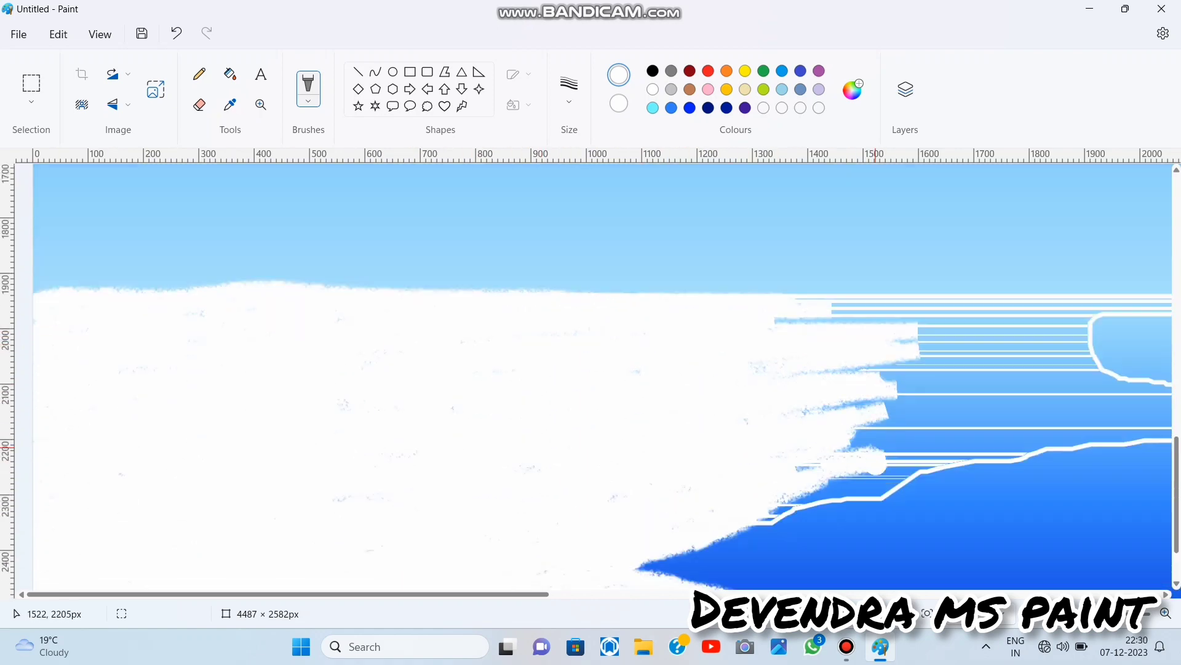
- Brush white around the river's far bend, between the horizon and the outline, and onto the right bank's upper shore
mouse_move(800, 414)
mouse_down()
mouse_move(616, 472)
mouse_move(1000, 356)
mouse_move(923, 289)
mouse_move(831, 314)
mouse_move(1089, 351)
mouse_move(1169, 348)
mouse_up()
scroll(947, 321, up, 1)
mouse_move(948, 318)
mouse_down()
mouse_move(1059, 369)
mouse_move(794, 292)
mouse_move(1026, 269)
mouse_move(951, 399)
mouse_move(997, 342)
mouse_move(1027, 356)
mouse_up()
click(781, 595)
scroll(616, 345, right, 3)
mouse_move(616, 332)
mouse_down()
mouse_move(646, 394)
mouse_move(708, 363)
mouse_move(752, 399)
mouse_move(591, 292)
mouse_move(648, 275)
mouse_move(870, 284)
mouse_move(1110, 314)
mouse_move(1118, 382)
mouse_move(1151, 425)
mouse_move(1157, 458)
mouse_move(917, 320)
mouse_move(844, 303)
mouse_move(960, 381)
mouse_move(778, 335)
mouse_move(843, 333)
mouse_move(834, 356)
mouse_move(1014, 393)
mouse_up()
scroll(1152, 432, down, 1)
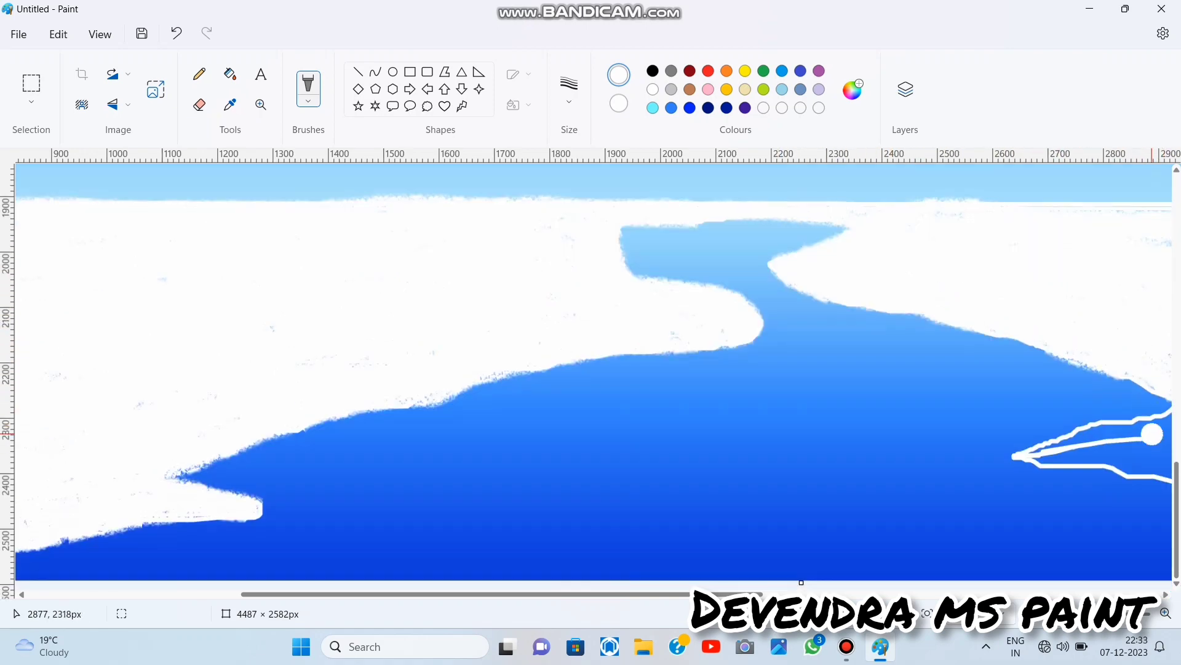
- Brush white inside the right bank's pointed spit and scribble rough white strokes across the blue area beside it
scroll(1153, 433, right, 5)
mouse_move(661, 446)
mouse_down()
mouse_move(719, 445)
mouse_move(669, 423)
mouse_move(615, 459)
mouse_move(691, 456)
mouse_move(753, 477)
mouse_up()
drag(865, 431, 1040, 421)
mouse_move(745, 299)
mouse_down()
mouse_move(871, 278)
mouse_move(804, 204)
mouse_move(659, 203)
mouse_move(1040, 222)
mouse_move(875, 373)
mouse_move(1110, 343)
mouse_up()
scroll(1110, 343, up, 1)
scroll(1110, 343, right, 6)
mouse_move(924, 457)
mouse_down()
mouse_move(1099, 407)
mouse_move(1099, 451)
mouse_move(845, 415)
mouse_up()
scroll(845, 415, down, 3)
scroll(759, 317, up, 2)
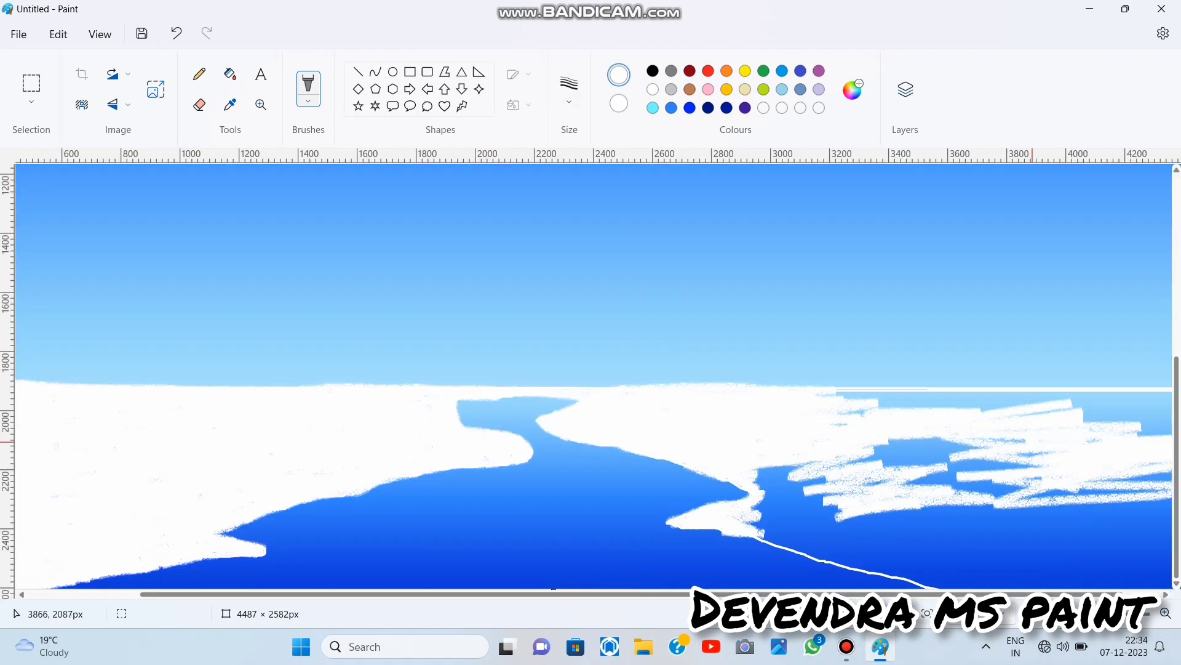
- Fill the rest of the right bank with white strokes out to the canvas edge, undoing a misplaced stroke
mouse_move(877, 456)
mouse_down()
mouse_move(1172, 425)
mouse_move(1172, 486)
mouse_move(1003, 526)
mouse_move(1173, 558)
mouse_move(1075, 528)
mouse_move(1160, 533)
mouse_move(838, 540)
mouse_move(811, 485)
mouse_move(883, 551)
mouse_move(1048, 573)
mouse_up()
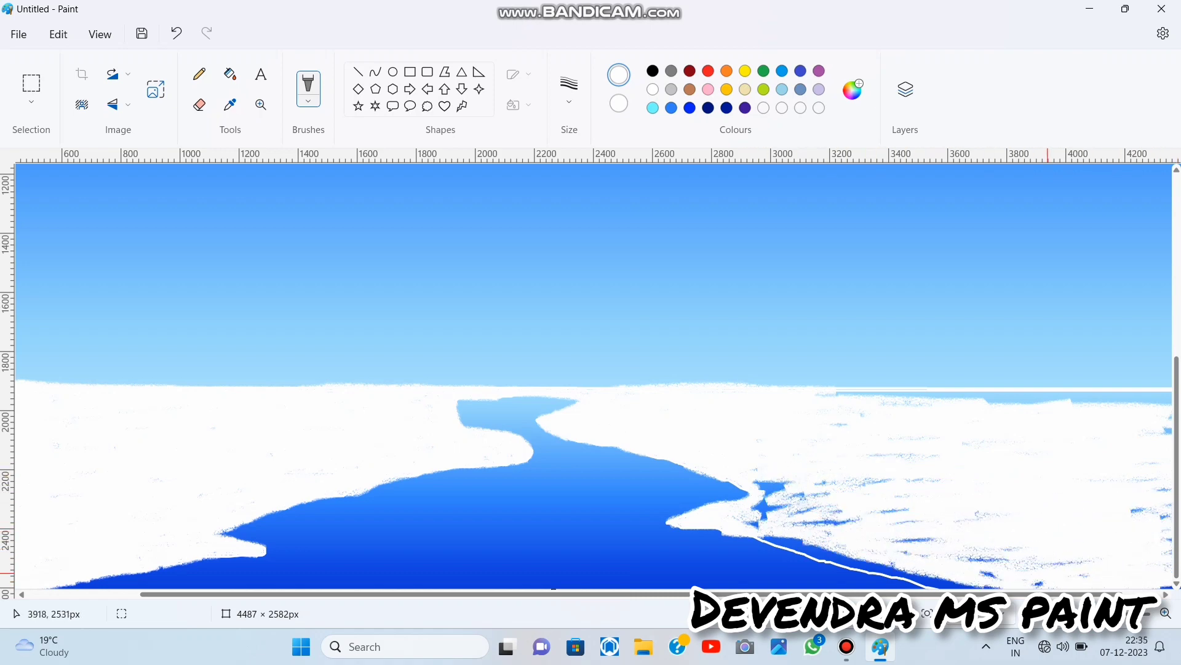
scroll(1093, 352, right, 1)
drag(1168, 487, 1139, 520)
mouse_move(1164, 434)
mouse_down()
mouse_move(1131, 404)
mouse_move(1161, 500)
mouse_move(1133, 545)
mouse_up()
key(ctrl+z)
mouse_move(1131, 424)
mouse_down()
mouse_move(1155, 419)
mouse_move(825, 403)
mouse_move(1174, 531)
mouse_move(1074, 560)
mouse_move(1139, 586)
mouse_move(903, 565)
mouse_move(873, 541)
mouse_move(906, 476)
mouse_up()
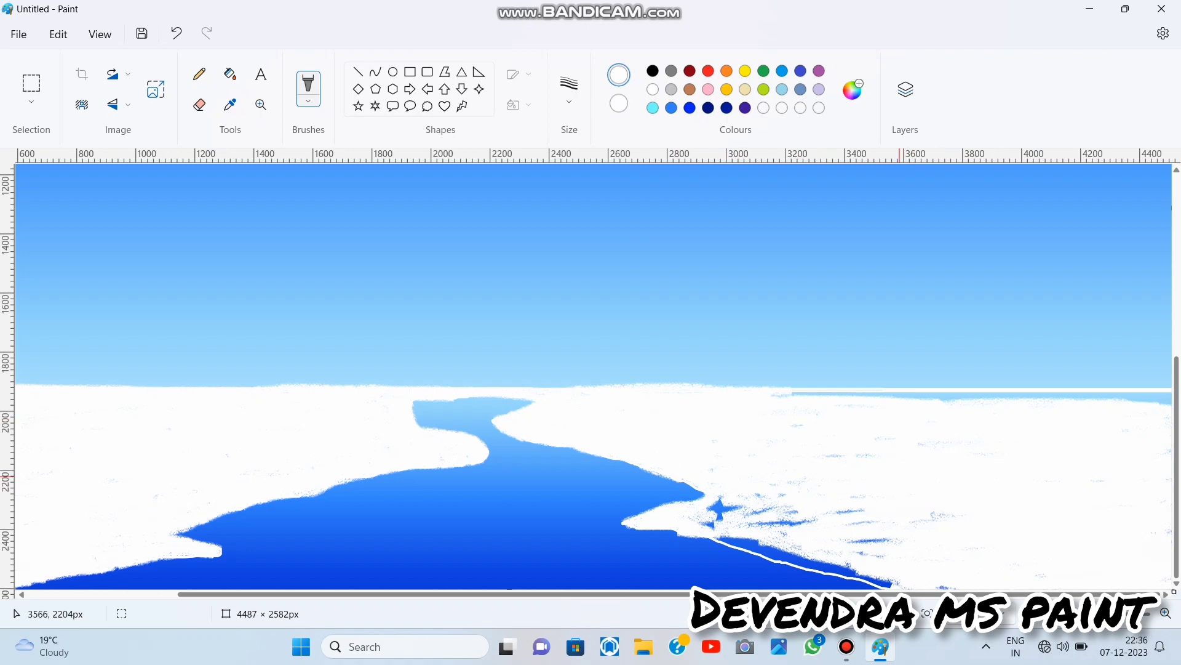
drag(773, 482, 764, 502)
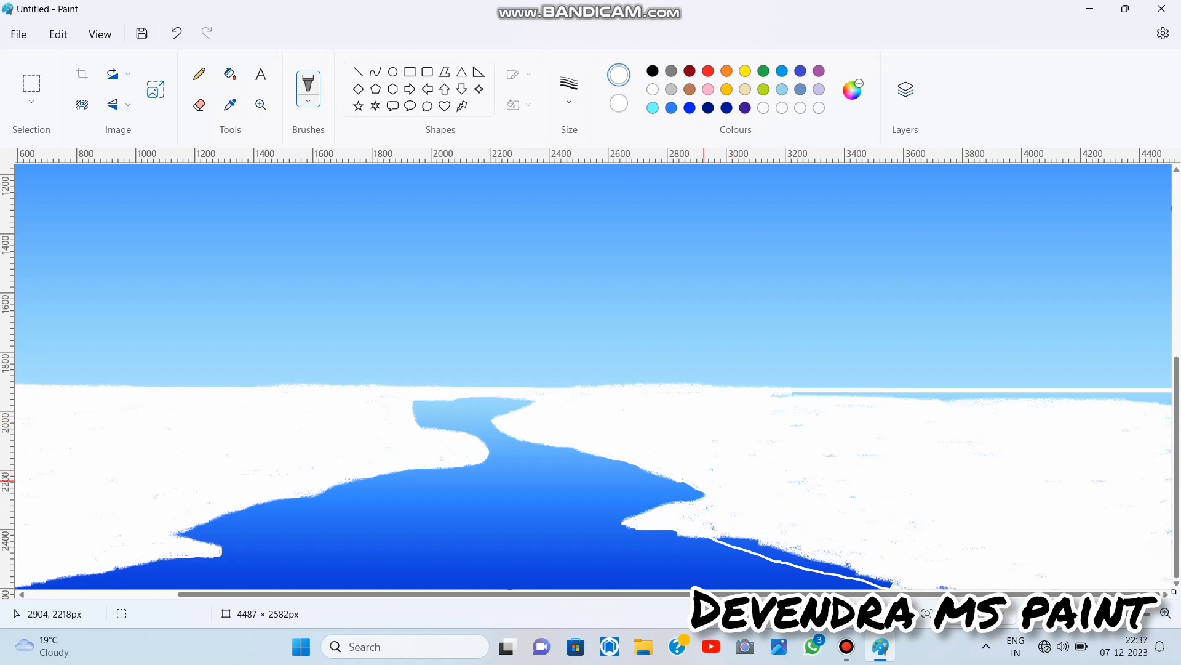
- Roughen the right bank's horizon edge with white and close the blue gap along its lower shoreline
scroll(669, 308, up, 3)
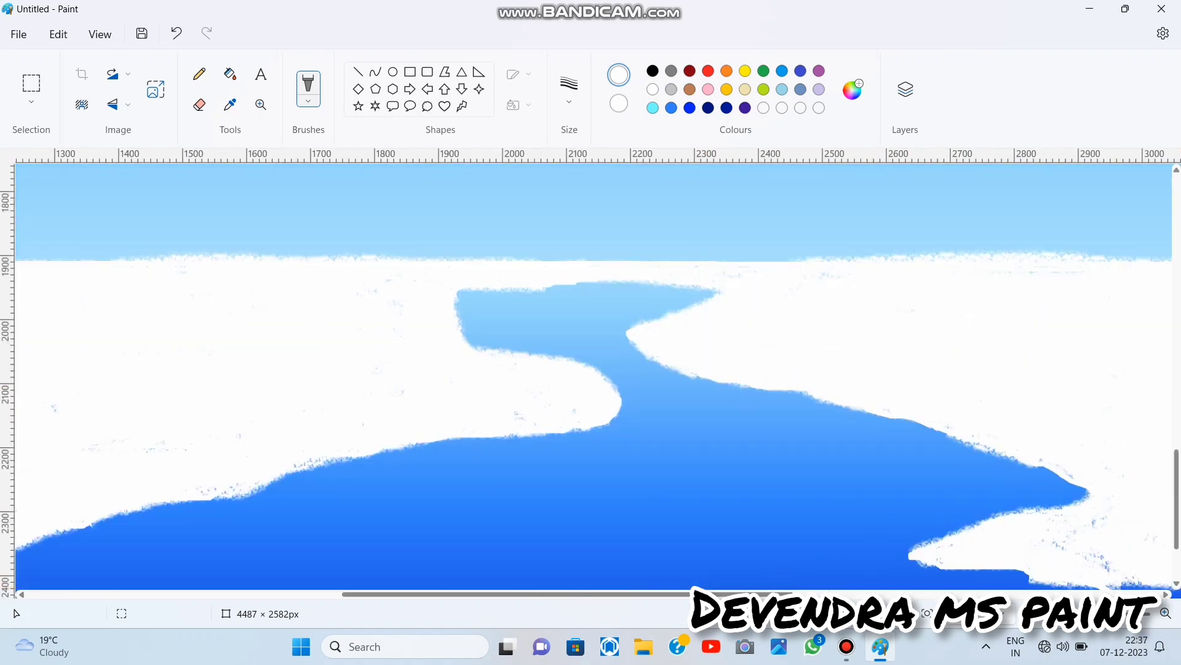
mouse_move(670, 307)
mouse_down()
mouse_move(880, 277)
mouse_move(1170, 277)
mouse_up()
scroll(473, 452, down, 3)
drag(452, 467, 828, 574)
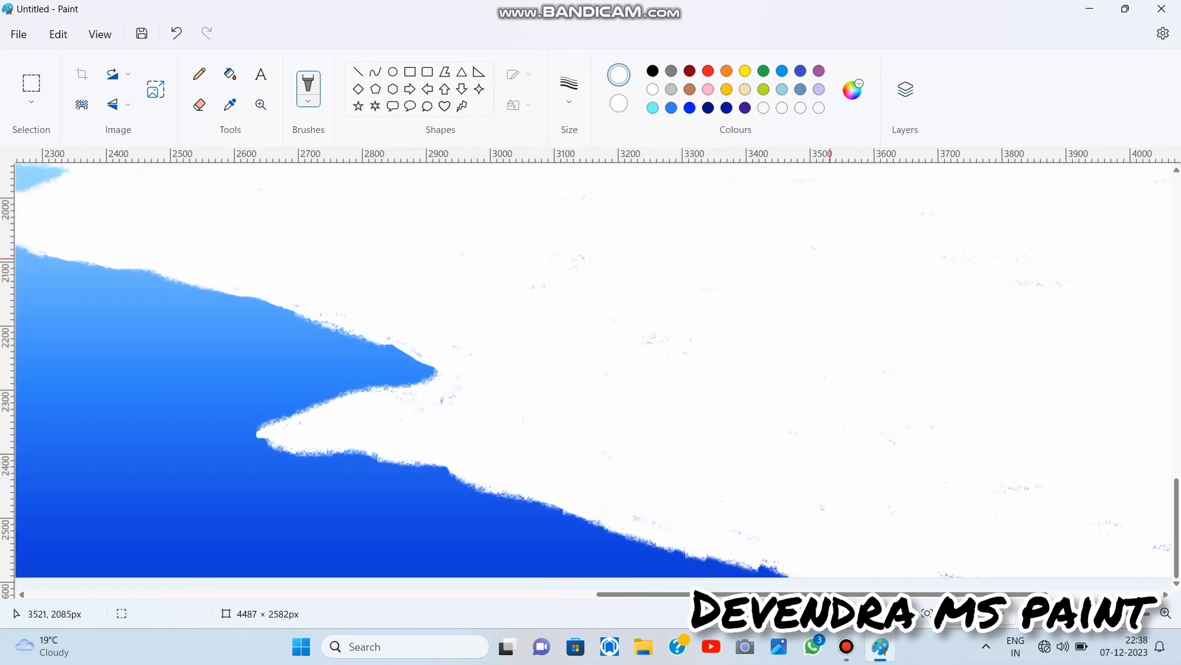
scroll(559, 247, up, 5)
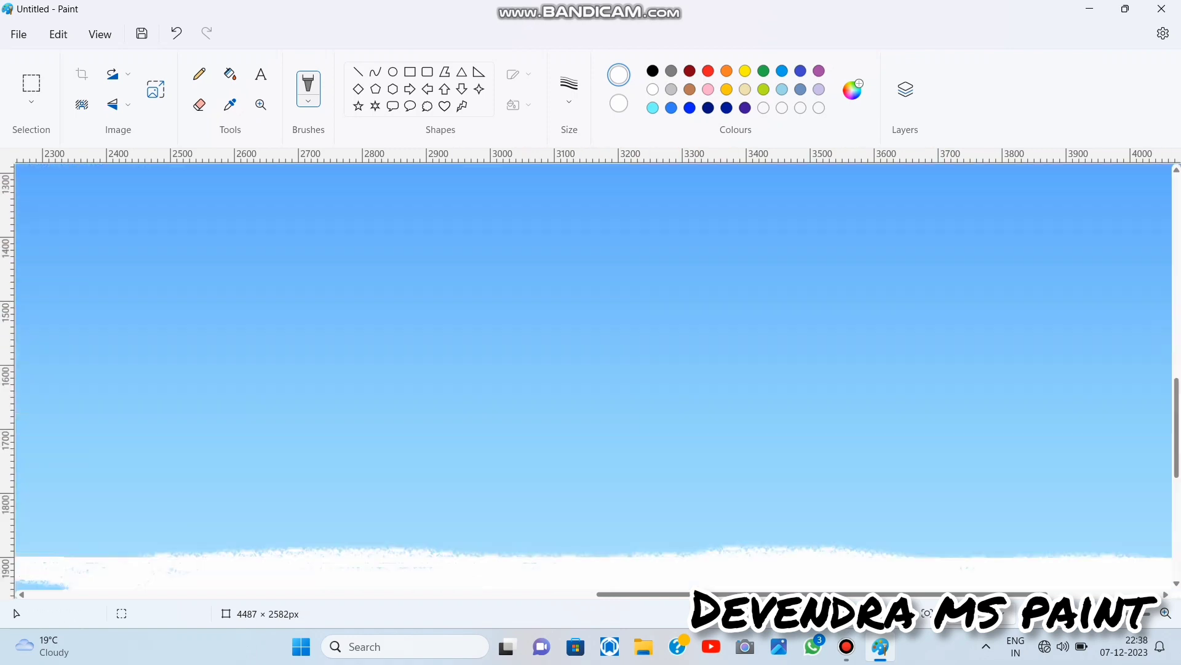
scroll(559, 248, right, 4)
mouse_move(903, 445)
mouse_down()
mouse_move(1077, 483)
mouse_move(1161, 459)
mouse_up()
- Draw short white horizontal lines with the plain Brush as bases for ice floes in the lower river
click(928, 613)
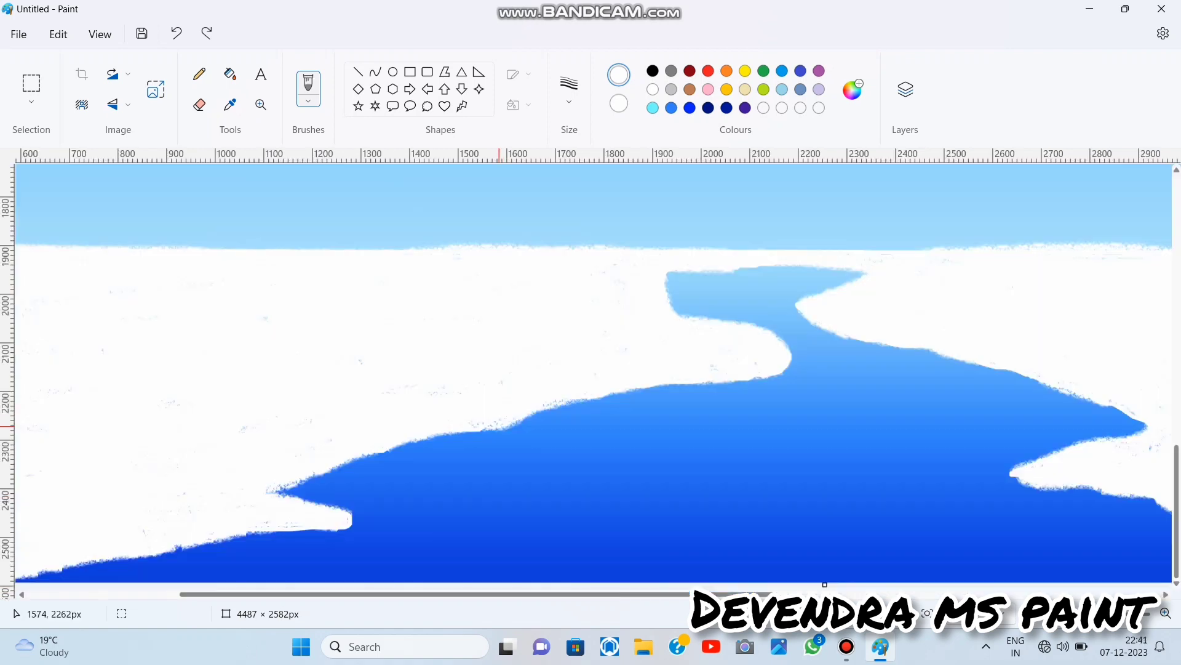
drag(384, 531, 423, 534)
drag(258, 559, 325, 562)
drag(858, 516, 931, 512)
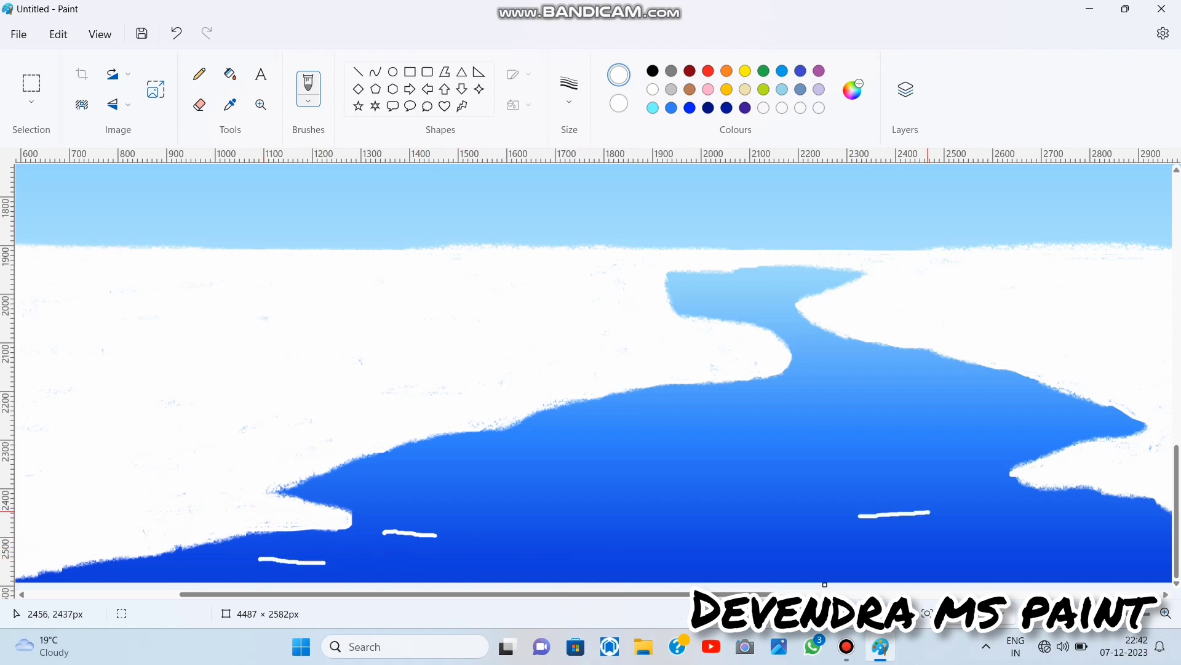
- Switch to the Crayon brush and build the short white lines up into lumpy ice floes
click(308, 88)
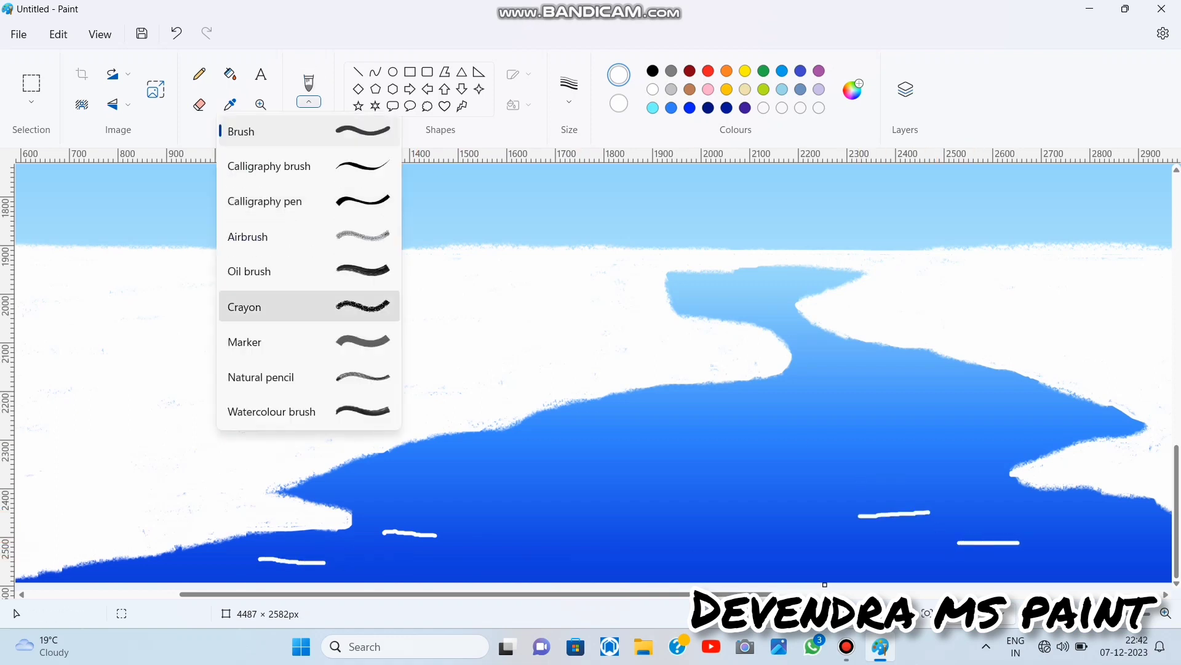
click(277, 306)
mouse_move(264, 554)
mouse_down()
mouse_move(332, 558)
mouse_move(261, 557)
mouse_move(326, 560)
mouse_move(277, 553)
mouse_move(320, 550)
mouse_up()
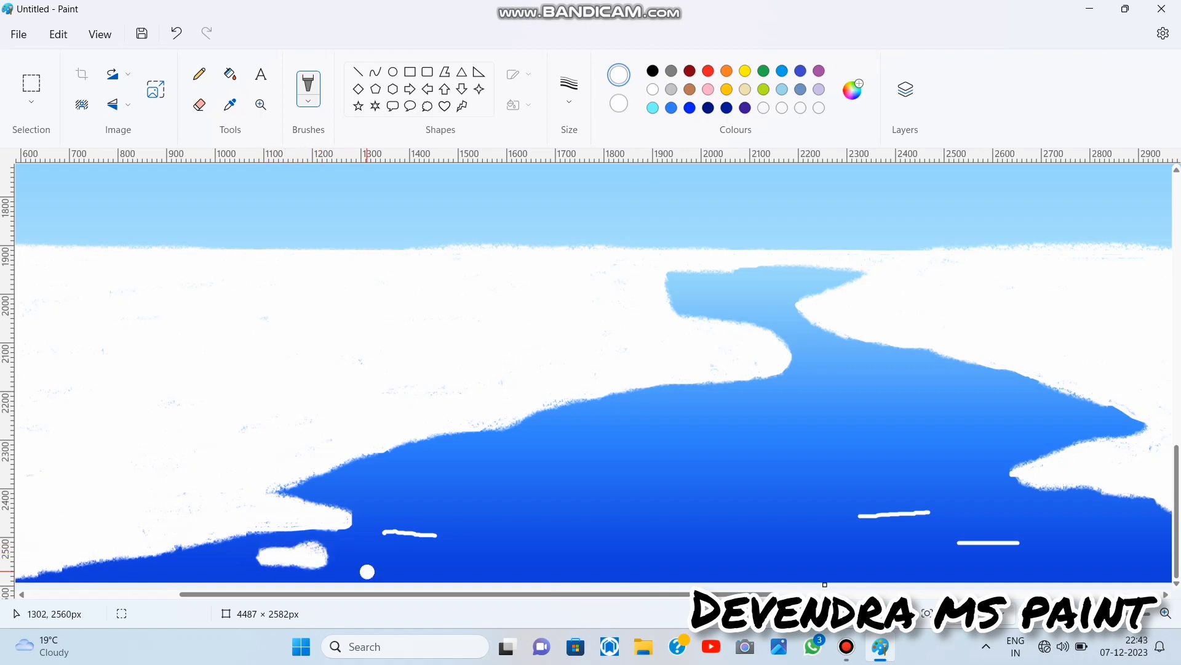
mouse_move(406, 539)
mouse_down()
mouse_move(382, 531)
mouse_move(415, 523)
mouse_move(446, 536)
mouse_up()
- Choose another size for the Crayon brush and extend the floe beside the left bank's tip with white
click(308, 101)
click(277, 306)
click(569, 90)
click(569, 237)
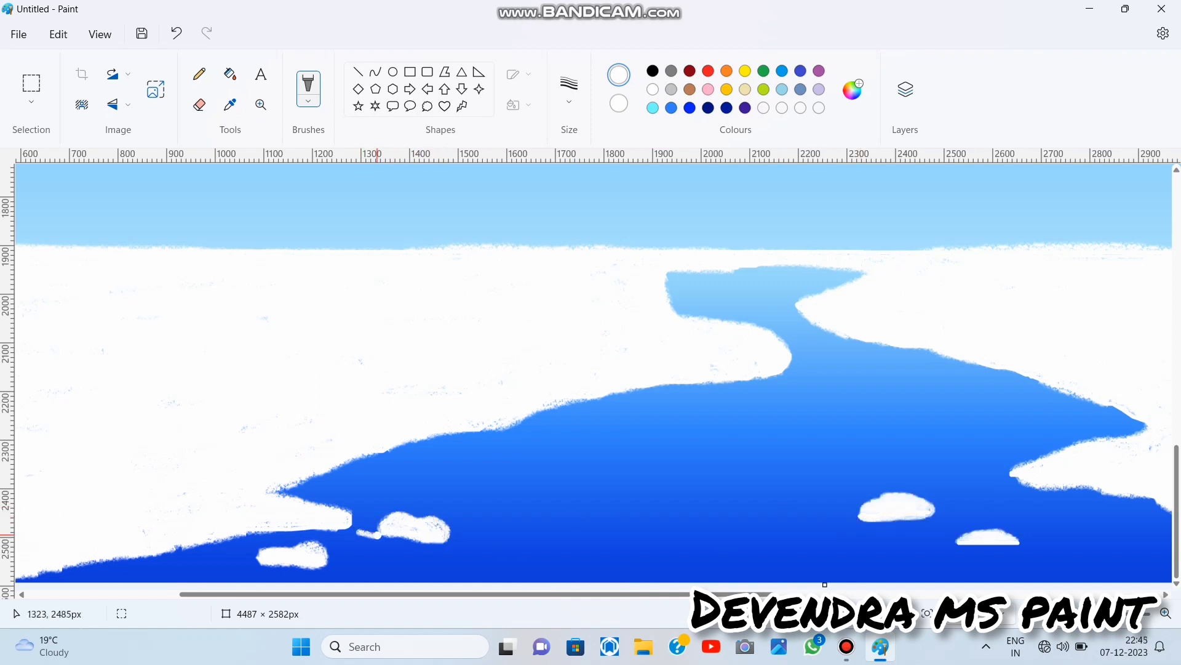
mouse_move(378, 534)
mouse_down()
mouse_move(352, 531)
mouse_move(378, 536)
mouse_up()
- Paint more white ice floes of varied sizes across the lower river, undoing a misplaced stroke
mouse_move(774, 547)
mouse_down()
mouse_move(847, 544)
mouse_move(790, 544)
mouse_move(853, 533)
mouse_move(769, 549)
mouse_up()
key(ctrl+z)
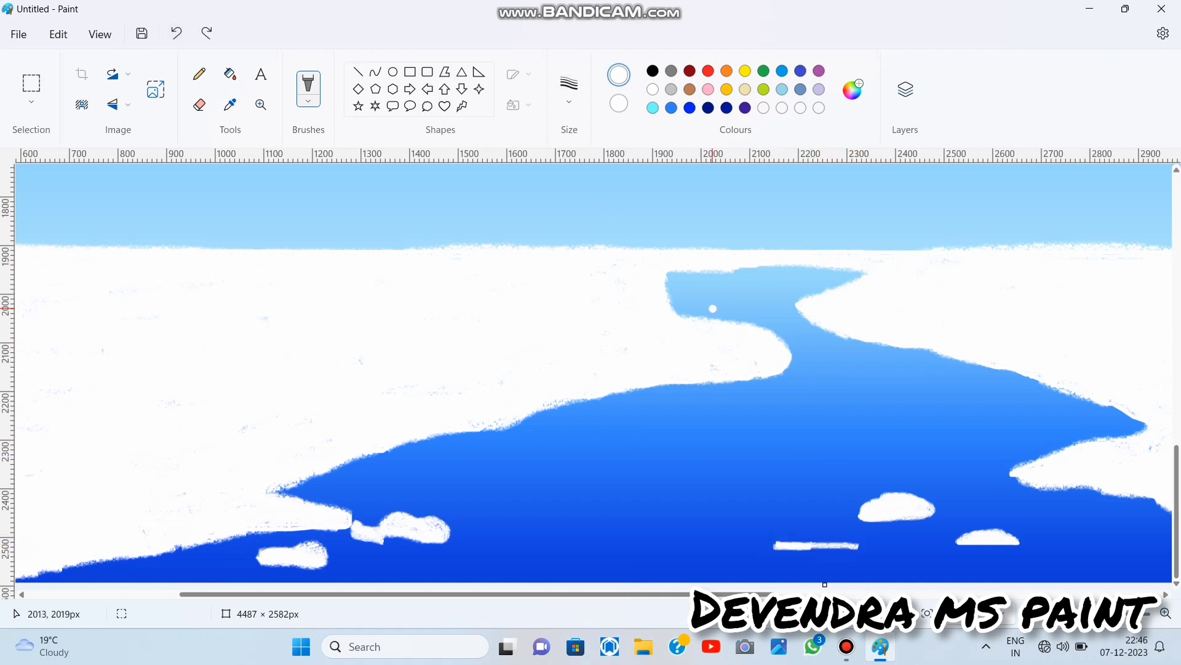
drag(848, 542, 795, 544)
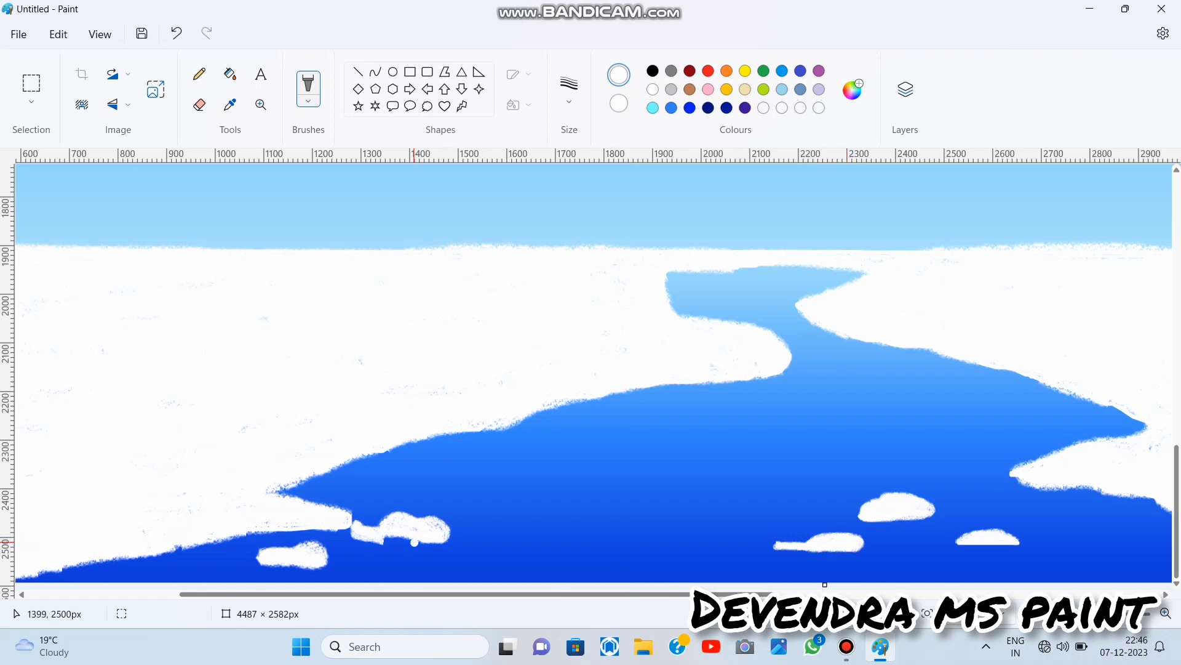
mouse_move(360, 563)
mouse_down()
mouse_move(410, 569)
mouse_move(359, 569)
mouse_up()
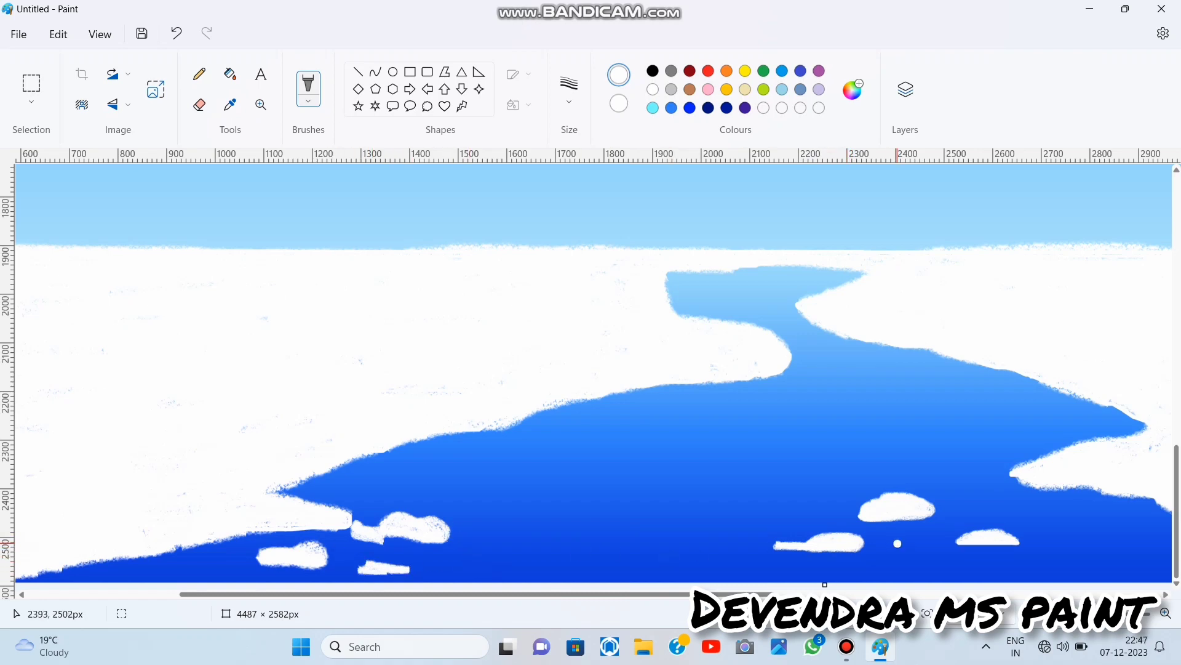
drag(898, 543, 901, 548)
mouse_move(919, 463)
mouse_down()
mouse_move(980, 463)
mouse_move(934, 457)
mouse_move(950, 452)
mouse_move(987, 458)
mouse_up()
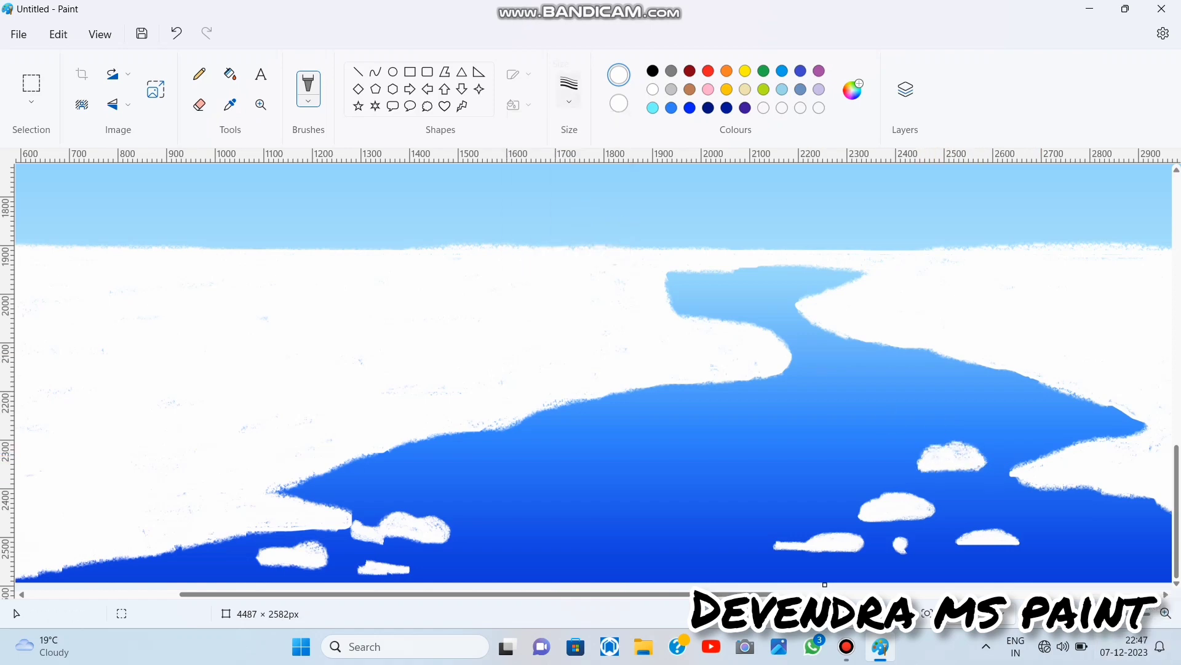
mouse_move(1063, 533)
mouse_down()
mouse_move(1130, 527)
mouse_move(1086, 533)
mouse_move(1116, 507)
mouse_move(1134, 528)
mouse_up()
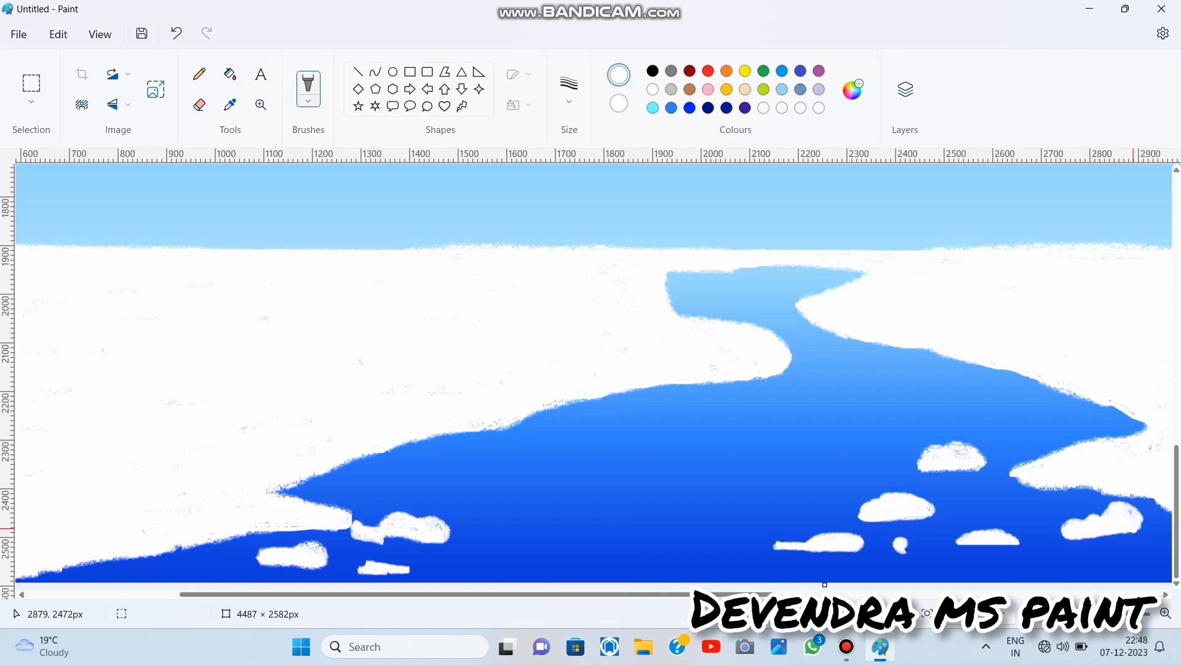
- Add small flat white floes across the river's narrower stretch below the far bend
drag(916, 402, 970, 401)
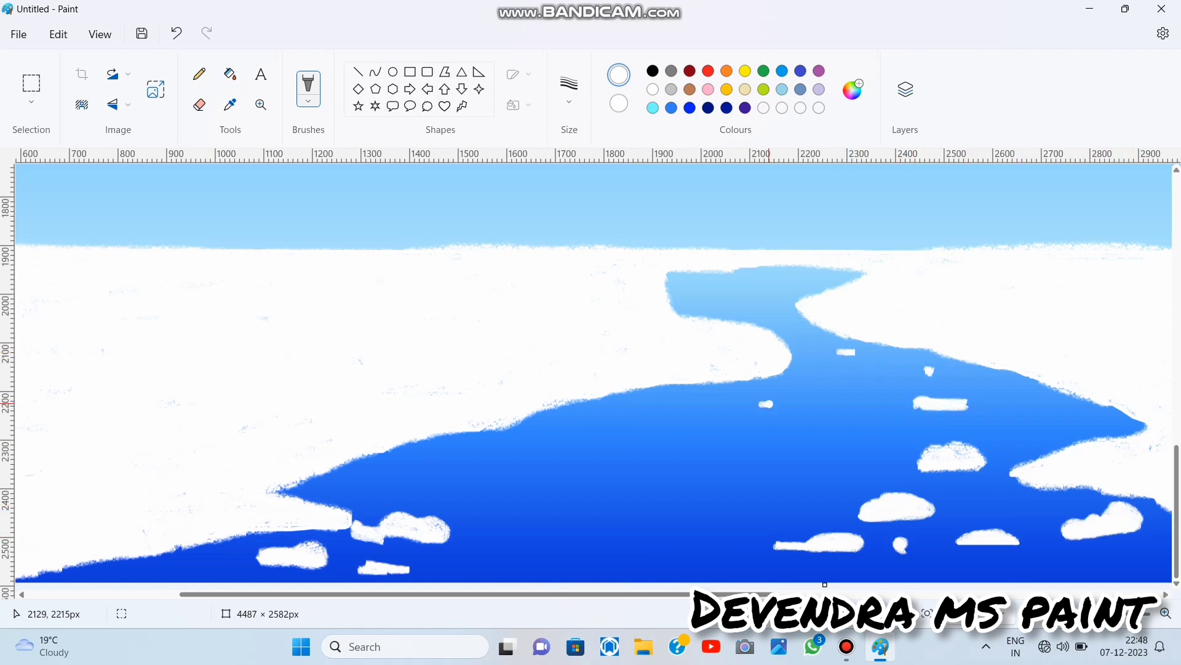
drag(770, 403, 780, 406)
drag(812, 407, 850, 410)
- Scatter short white ice dashes over the water between the left bank and the middle of the river
drag(510, 484, 531, 471)
drag(579, 473, 597, 473)
drag(377, 482, 404, 483)
drag(560, 523, 595, 523)
drag(610, 547, 587, 544)
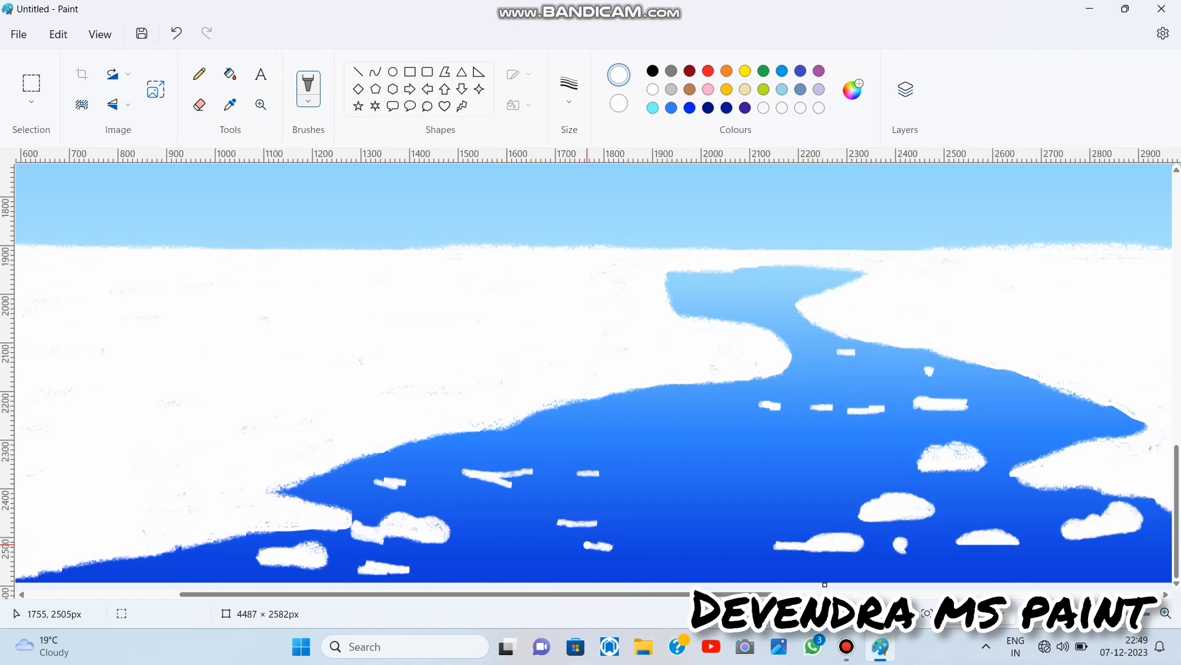
drag(484, 548, 541, 567)
drag(525, 559, 596, 563)
- Trace a thin white crayon line just inside the left shoreline around the river's far bend, undoing a misplaced stroke
click(927, 614)
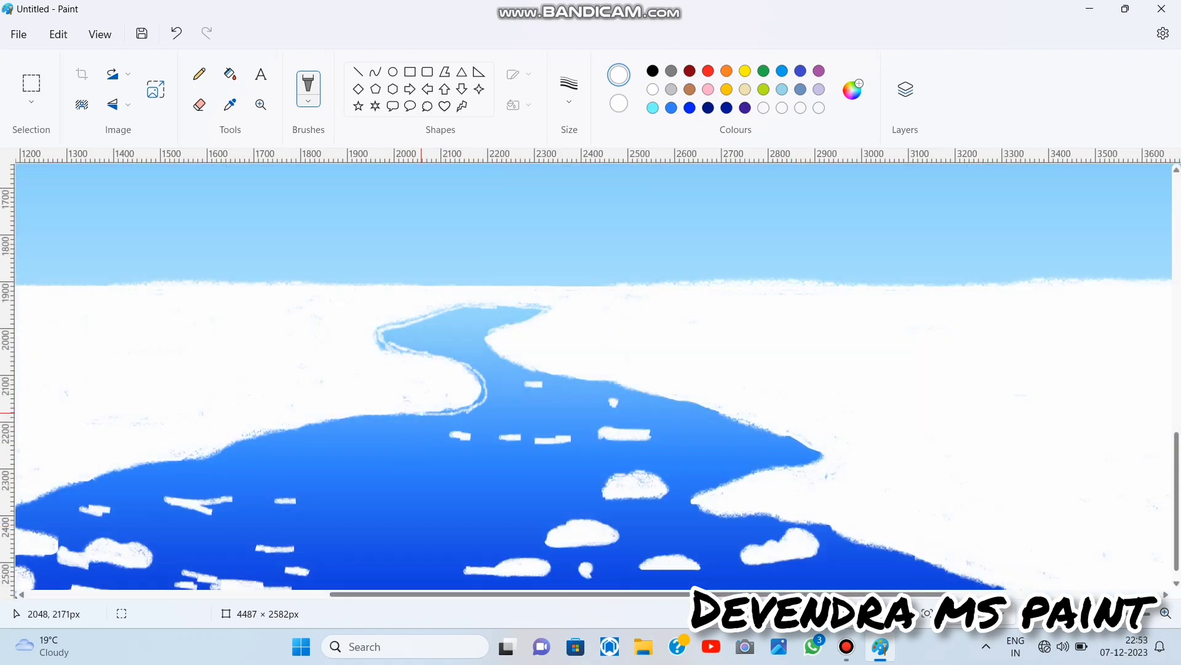
mouse_move(377, 338)
mouse_down()
mouse_move(436, 352)
mouse_move(345, 421)
mouse_move(240, 444)
mouse_move(357, 397)
mouse_up()
scroll(241, 438, down, 1)
drag(358, 397, 442, 394)
key(ctrl+z)
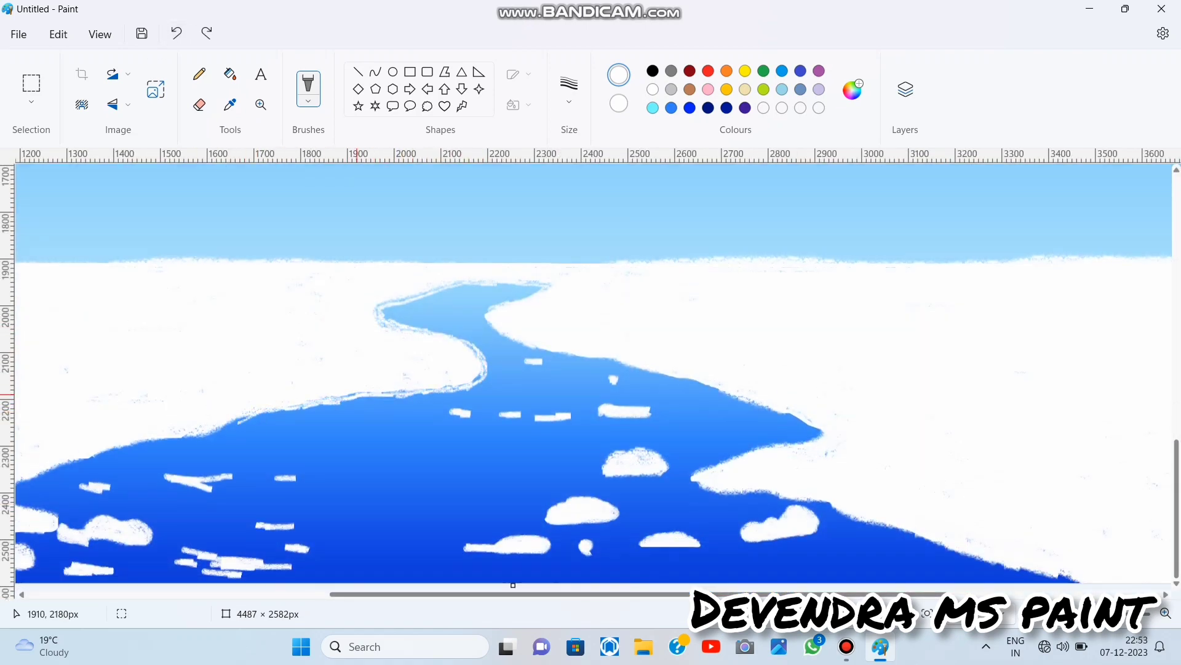
drag(357, 395, 403, 392)
drag(212, 432, 259, 422)
double_click(177, 34)
double_click(177, 33)
click(206, 33)
click(207, 33)
drag(190, 438, 244, 420)
double_click(177, 33)
click(176, 34)
- Trace thin white lines along the left bank's lower shoreline and around the floe at its tip, undoing misplaced strokes
drag(338, 400, 318, 399)
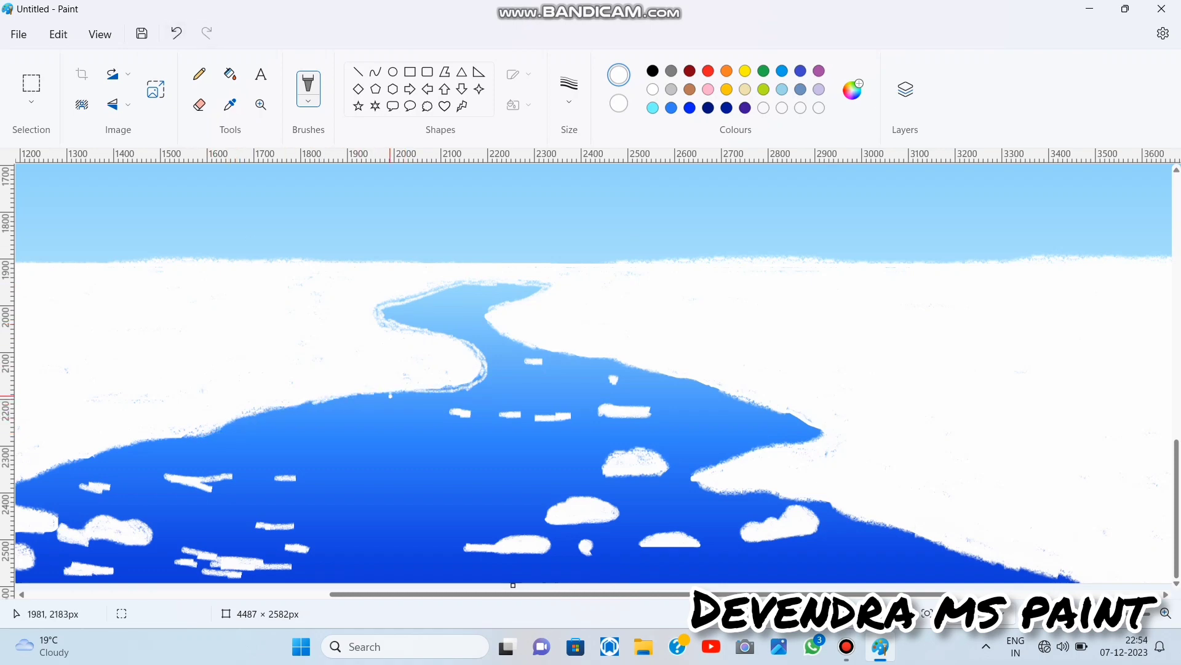
scroll(114, 451, left, 6)
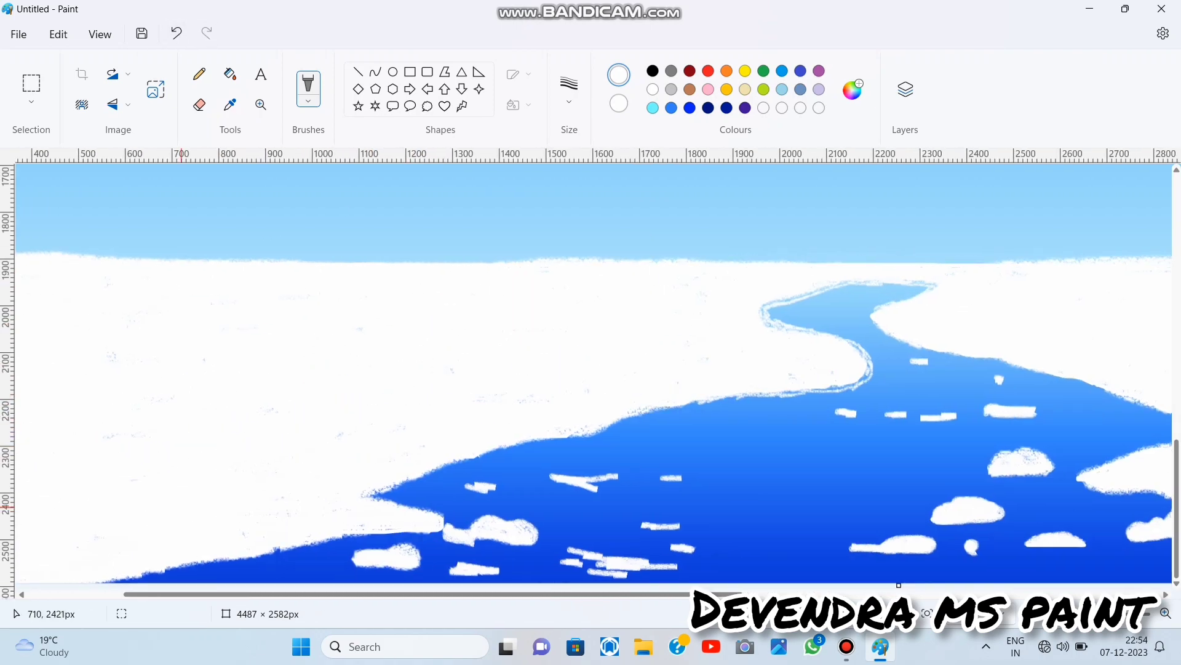
drag(141, 577, 334, 552)
click(176, 34)
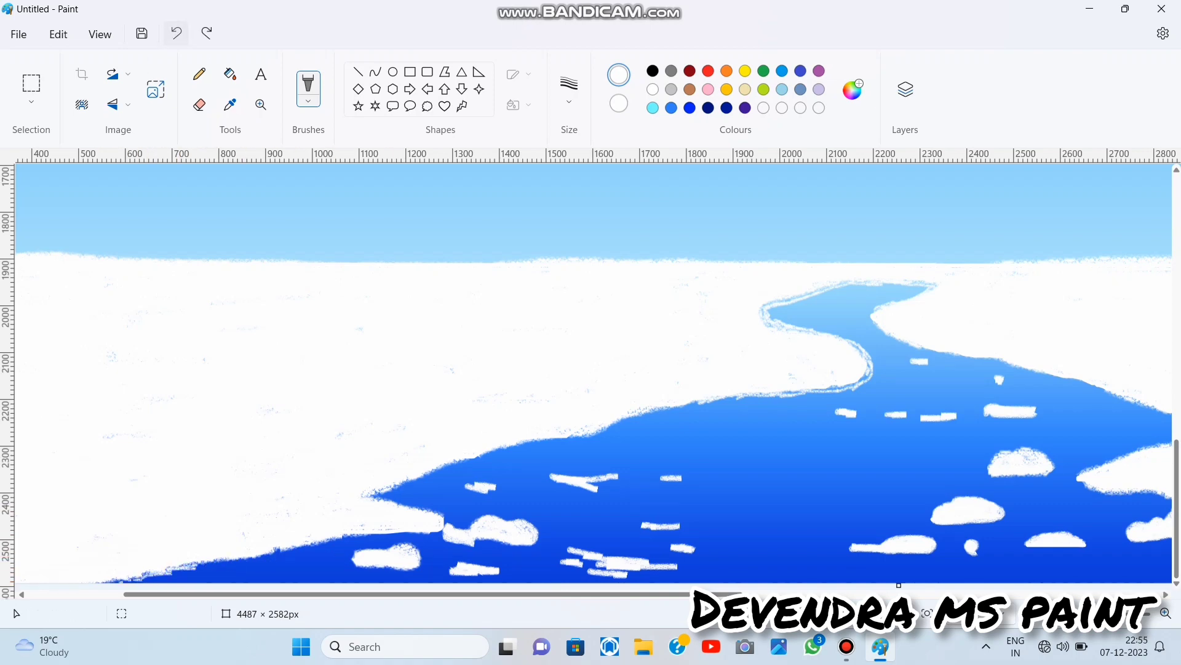
mouse_move(153, 577)
mouse_down()
mouse_move(439, 530)
mouse_move(428, 506)
mouse_move(400, 528)
mouse_move(104, 579)
mouse_move(378, 535)
mouse_up()
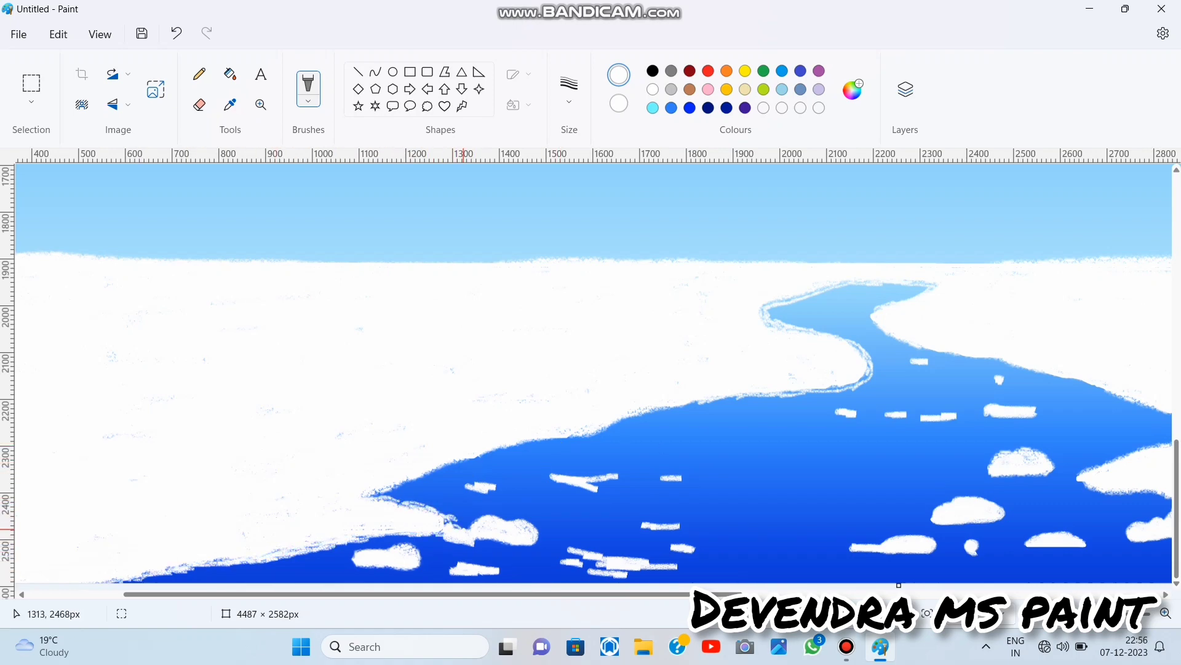
click(176, 33)
mouse_move(512, 520)
mouse_down()
mouse_move(536, 528)
mouse_move(464, 541)
mouse_move(355, 530)
mouse_up()
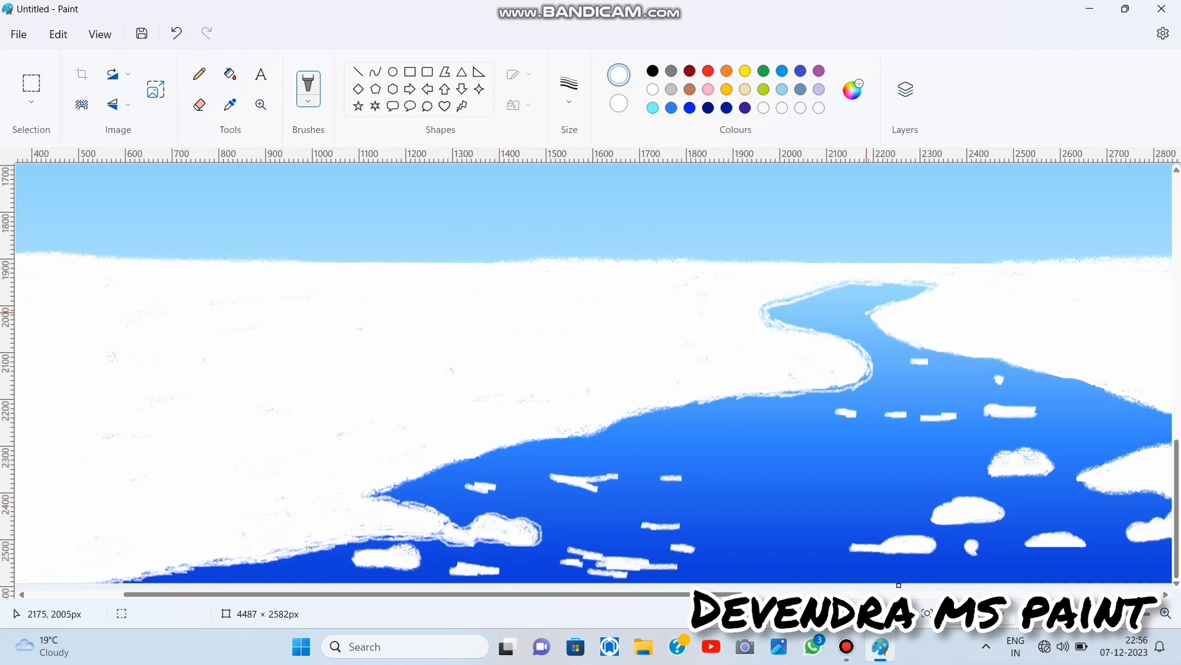
- Trace thin white lines along the right bank's shoreline and spit, and touch up the underside of the far bend
click(952, 408)
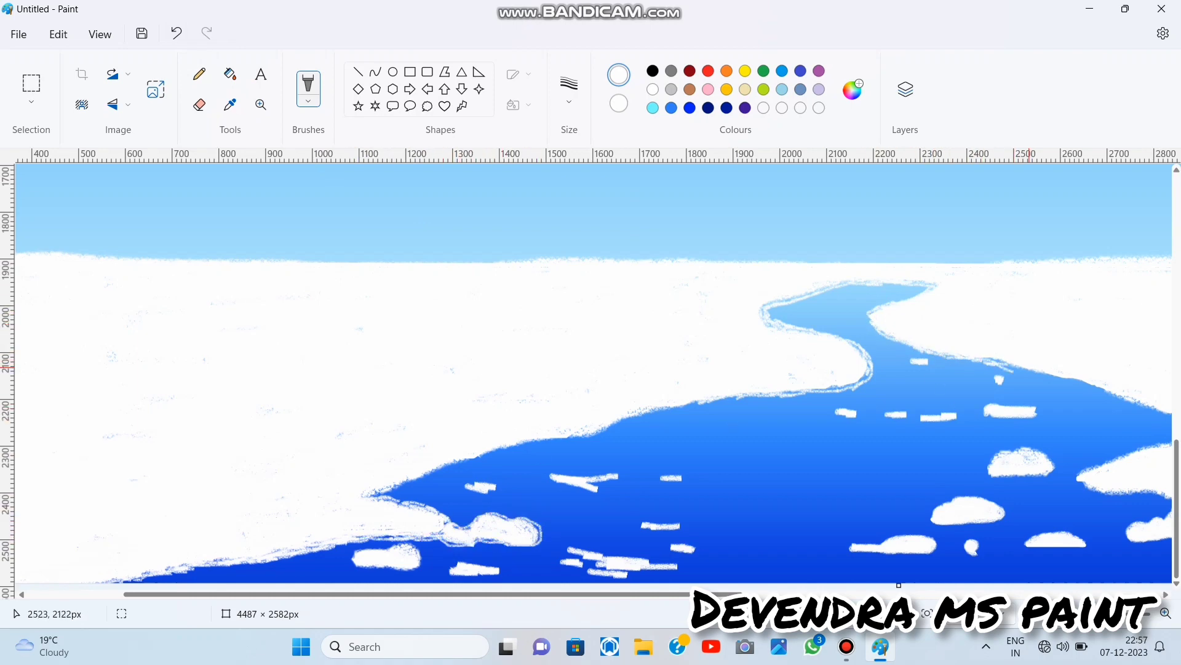
drag(1030, 368, 1165, 413)
scroll(1166, 418, right, 3)
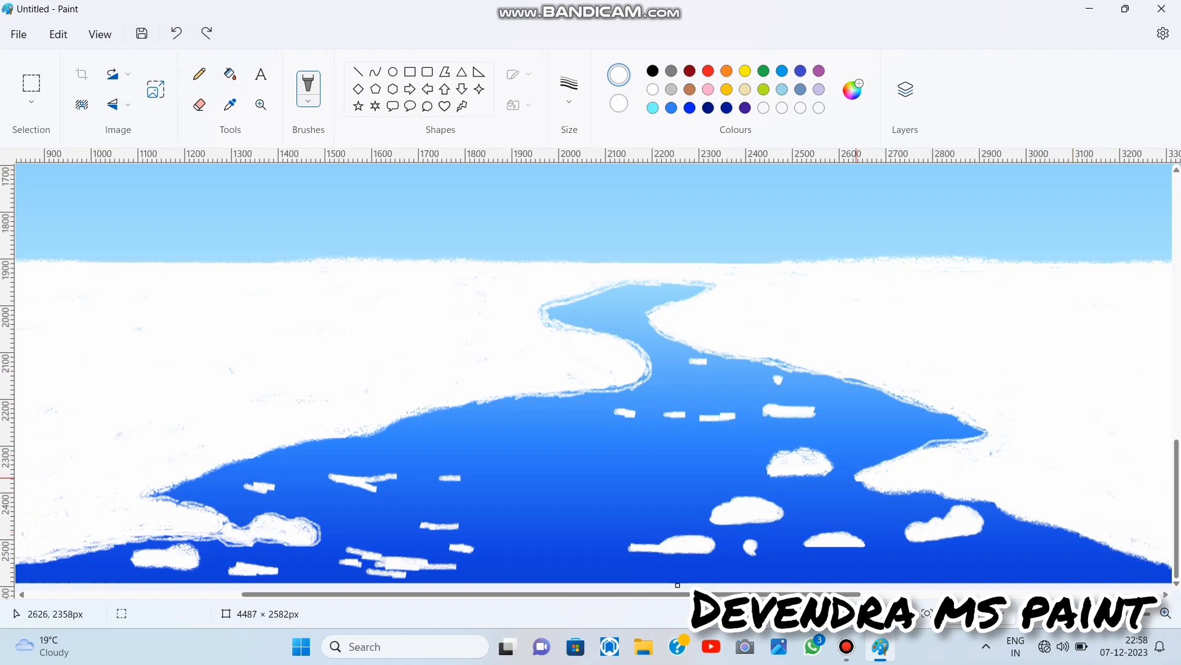
drag(992, 503, 1152, 564)
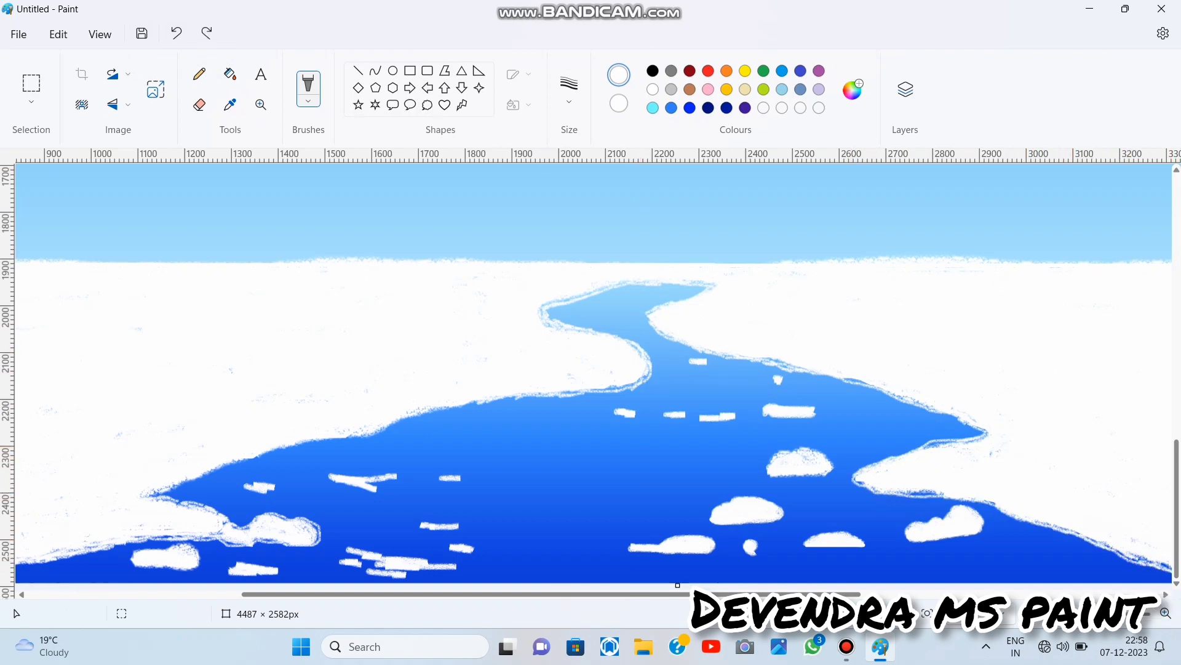
drag(626, 386, 588, 394)
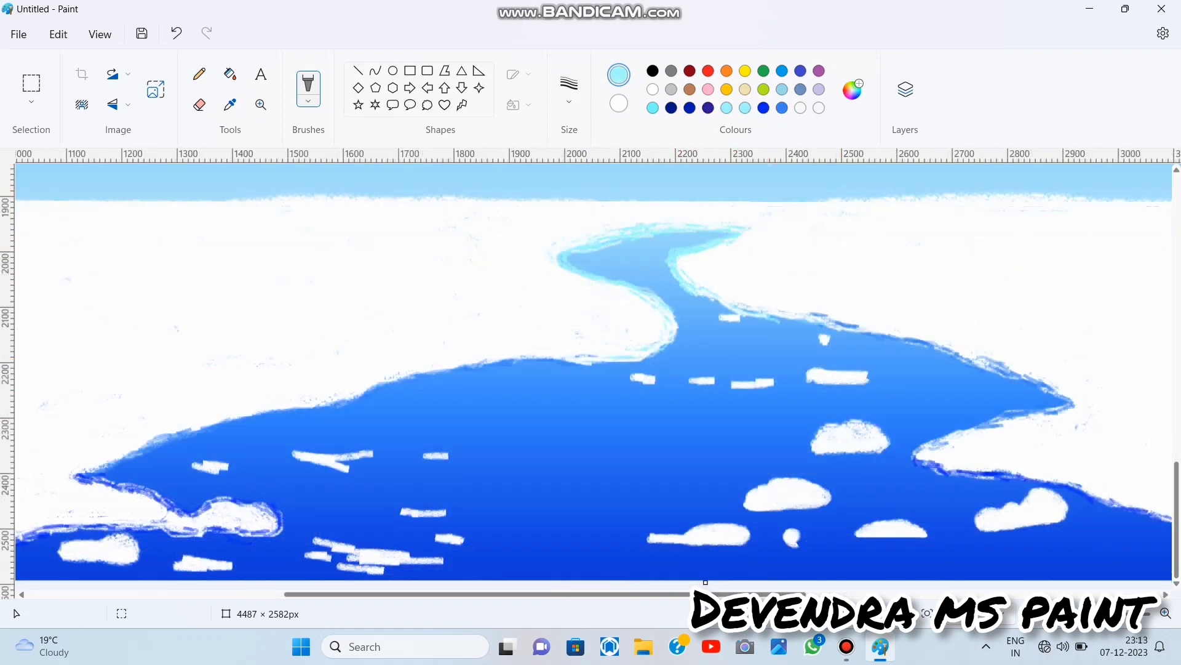
- Draw thin crossing light-cyan crayon lines over the left snow bank
click(927, 613)
drag(401, 501, 449, 508)
drag(450, 510, 501, 512)
drag(445, 494, 514, 509)
drag(506, 513, 549, 516)
drag(291, 541, 363, 534)
drag(330, 530, 433, 525)
drag(389, 522, 417, 522)
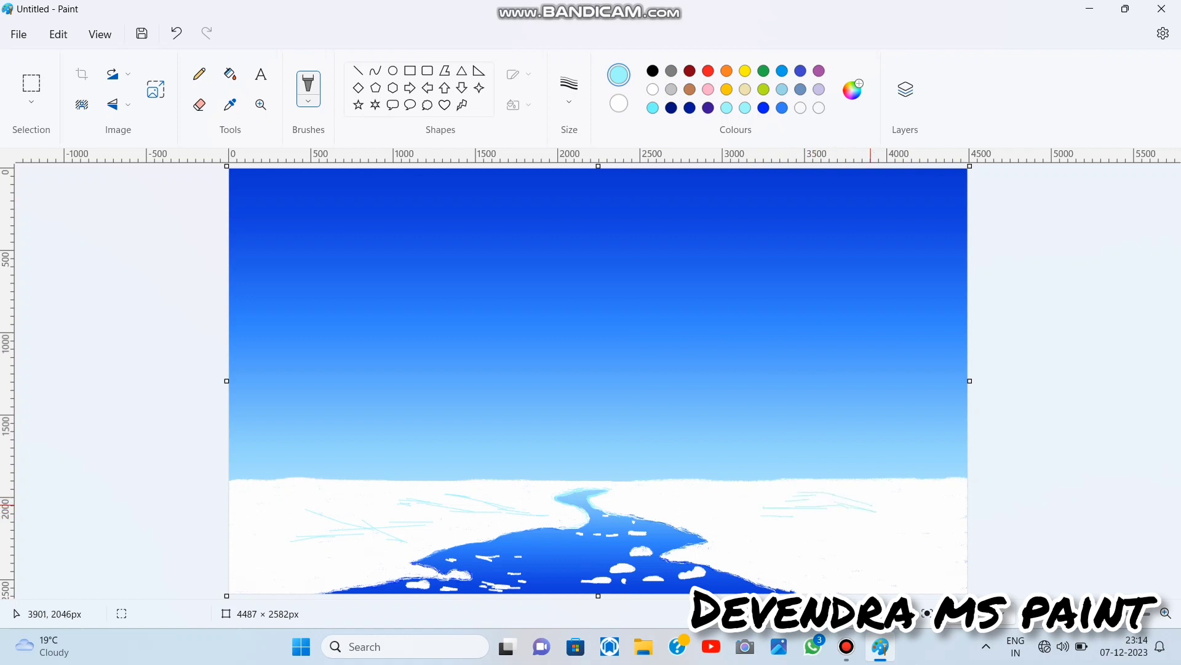
- Undo the light-cyan crayon lines over the right snow bank and the crossing lines over the left bank
drag(761, 532, 816, 535)
drag(808, 562, 882, 559)
click(177, 34)
click(176, 34)
click(176, 34)
click(176, 34)
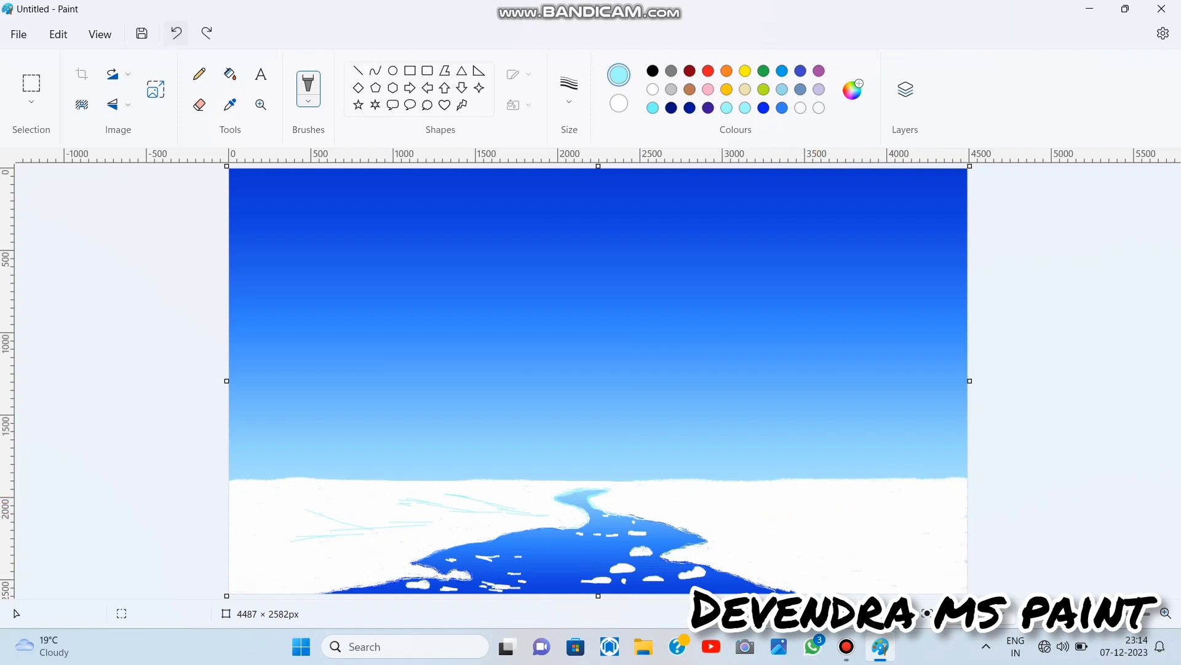
click(177, 34)
click(176, 34)
click(177, 34)
click(177, 34)
- Redraw short, nearly horizontal light-cyan crayon lines across the snow banks on both sides of the river
key(ctrl+y)
key(ctrl+y)
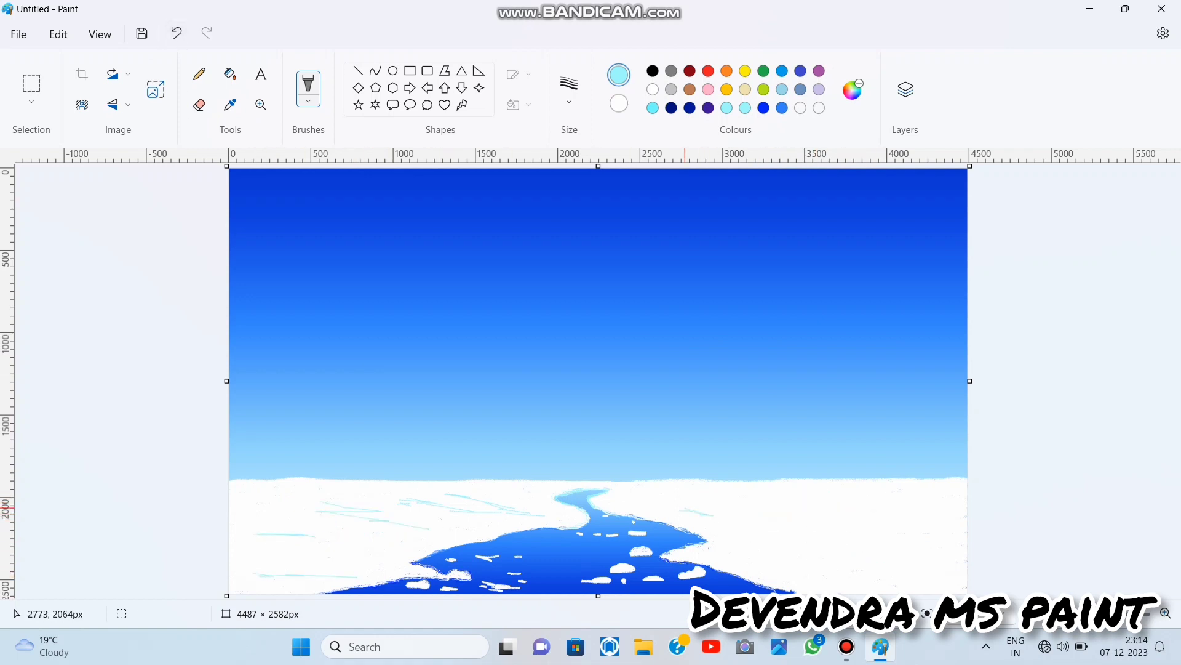
key(ctrl+z)
drag(792, 496, 881, 497)
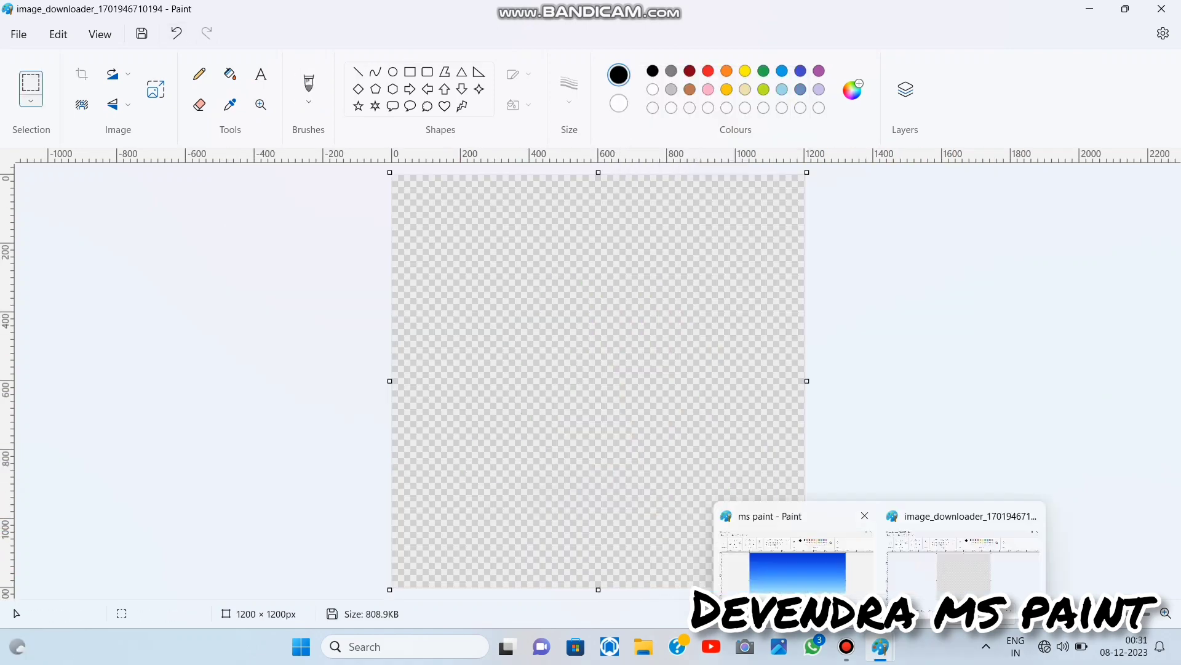
- Paste the snowy tree pair into the landscape, shrink it to about 560 × 700 px, and stand it on the horizon left of the river
click(791, 559)
right_click(342, 277)
click(394, 360)
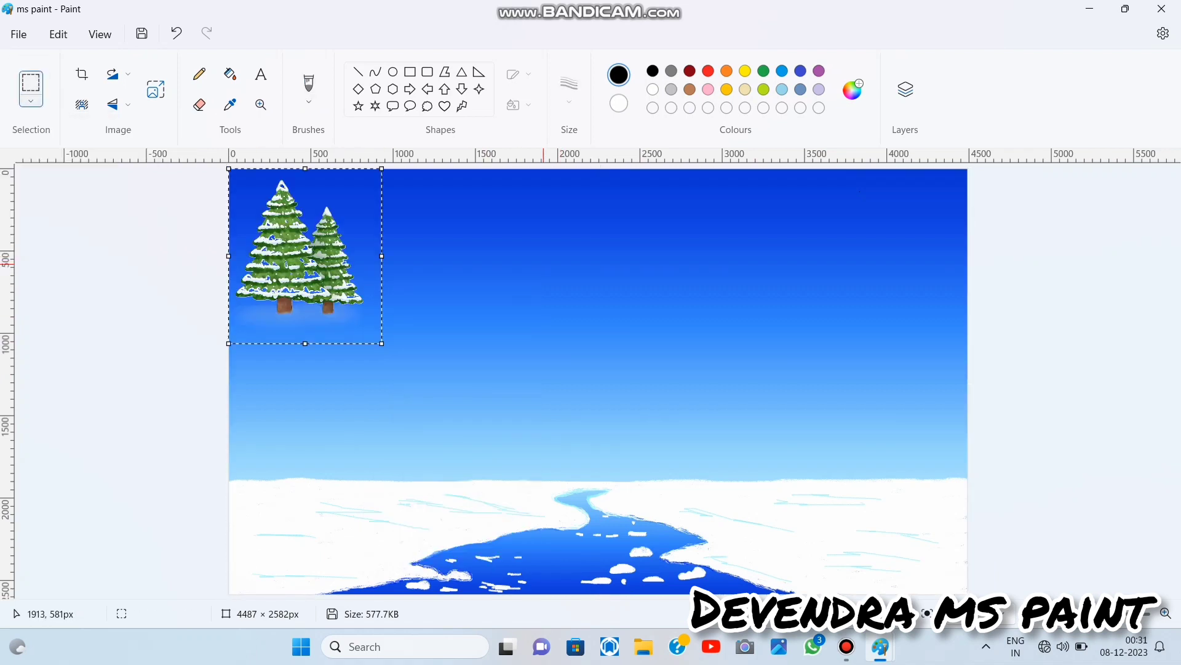
drag(290, 243, 460, 431)
drag(535, 504, 502, 472)
drag(466, 416, 488, 448)
- Paste a second tree pair, scale it larger than the first, and place it on the horizon directly left of that pair
right_click(546, 382)
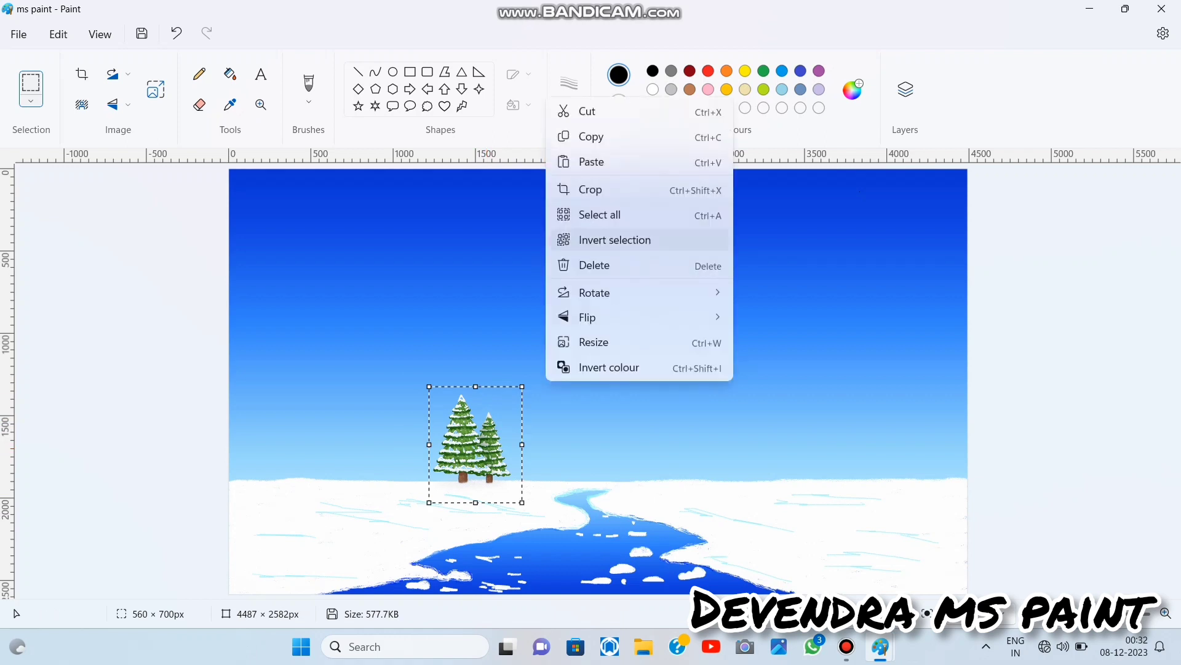
click(591, 163)
drag(277, 256, 353, 427)
drag(456, 517, 423, 484)
drag(352, 423, 382, 445)
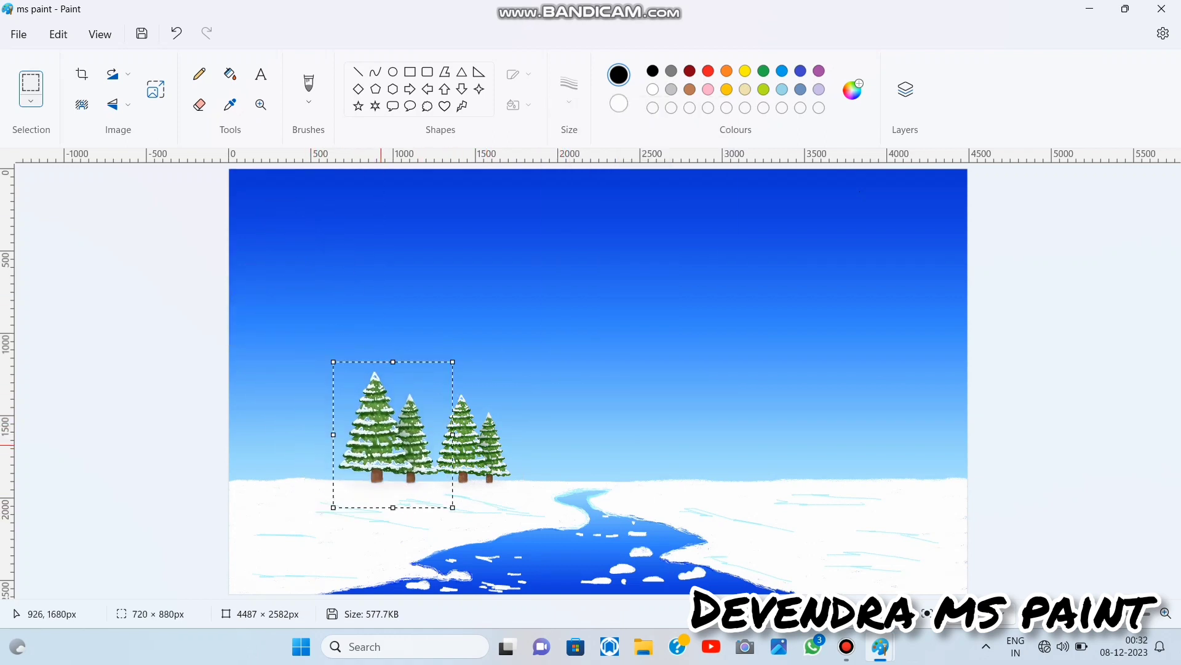
drag(452, 507, 461, 517)
drag(397, 454, 379, 445)
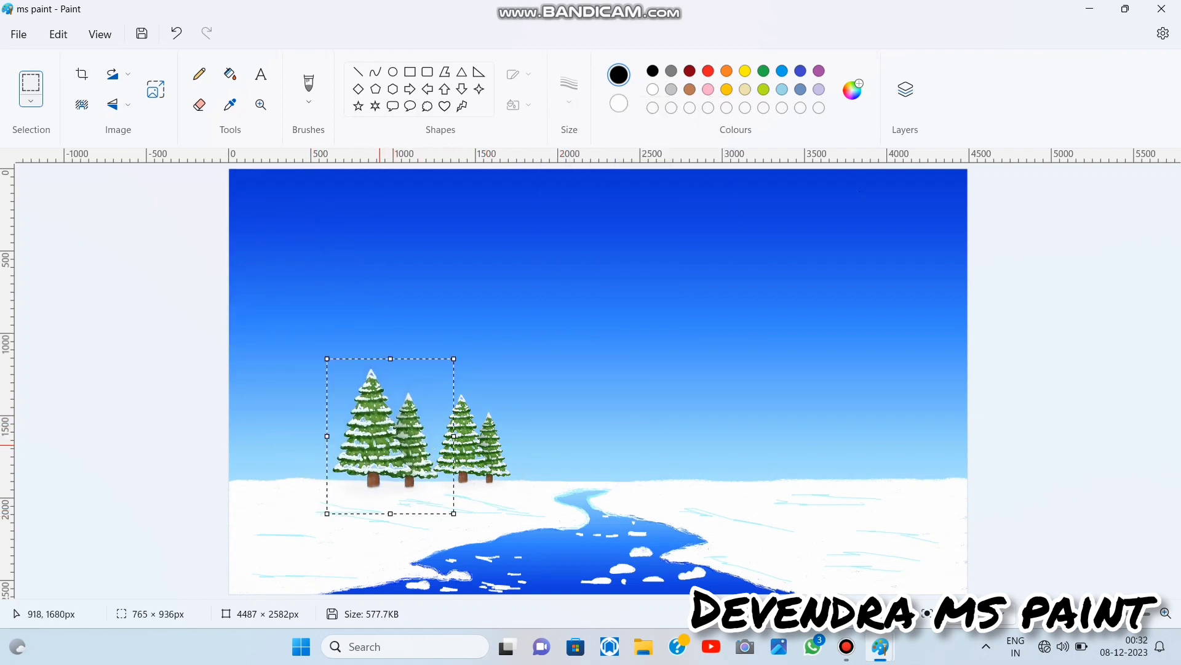
drag(454, 513, 469, 535)
drag(405, 478, 394, 456)
- Paste a third tree pair, enlarge it beyond the others, and place it partly off the canvas at its left edge
key(ctrl+v)
drag(323, 253, 299, 417)
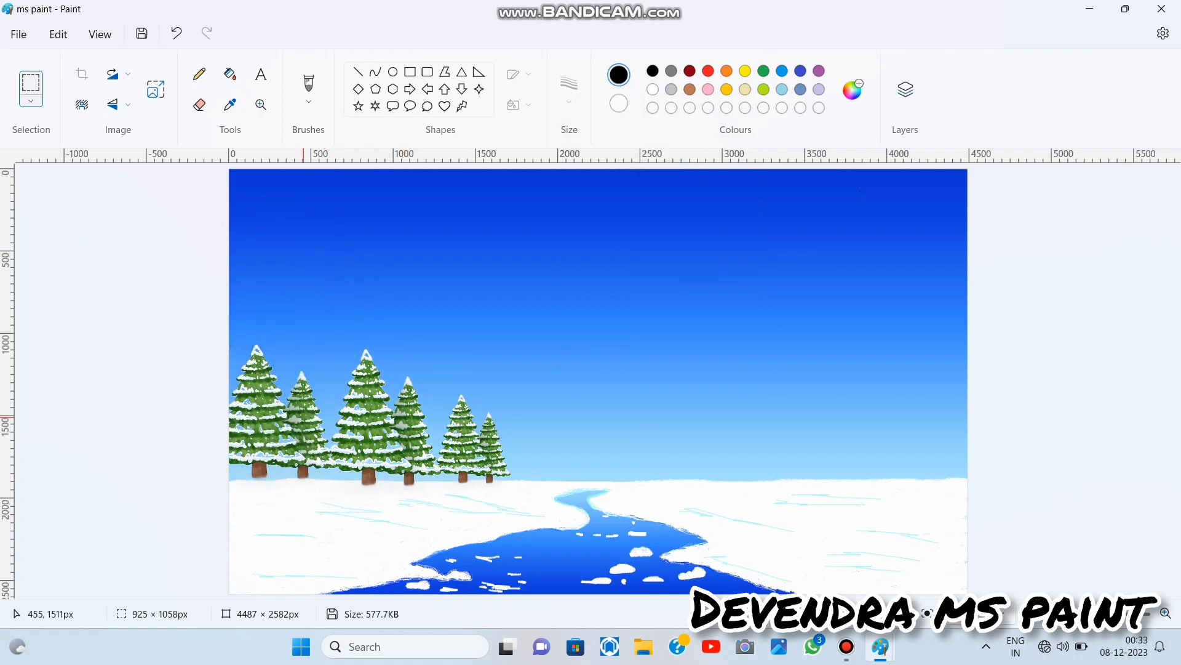
drag(358, 511, 408, 569)
drag(328, 487, 282, 429)
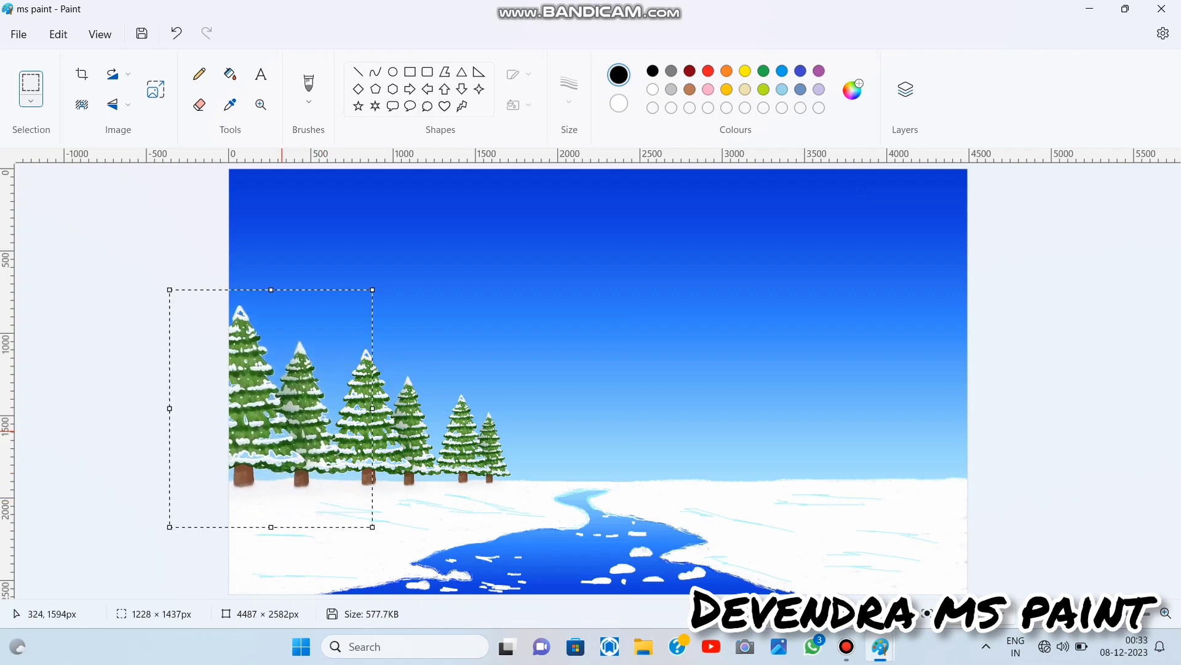
drag(373, 526, 378, 536)
drag(324, 476, 316, 470)
- Place a tree pair on the horizon just right of the river and shrink it
drag(452, 300, 683, 425)
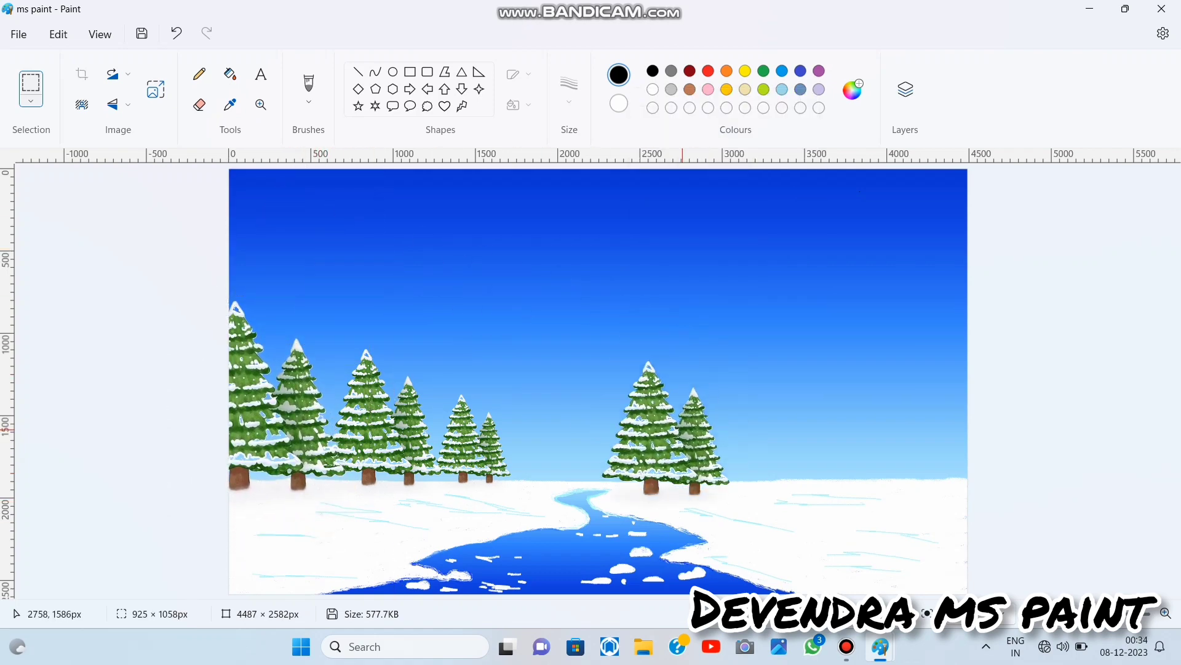
drag(731, 516, 721, 464)
drag(667, 400, 690, 439)
drag(746, 508, 721, 505)
- Paste another, larger tree pair on the horizon to the right of the small pair beside the river
key(ctrl+v)
drag(373, 269, 778, 439)
drag(843, 422, 832, 421)
drag(777, 429, 777, 424)
- Paste a tree pair, enlarge it into the tallest, and place it partly off the canvas at its right edge
key(ctrl+v)
drag(320, 262, 493, 299)
drag(327, 332, 963, 450)
click(816, 282)
- Mix two custom medium-blue colours and choose the Fill tool
click(853, 89)
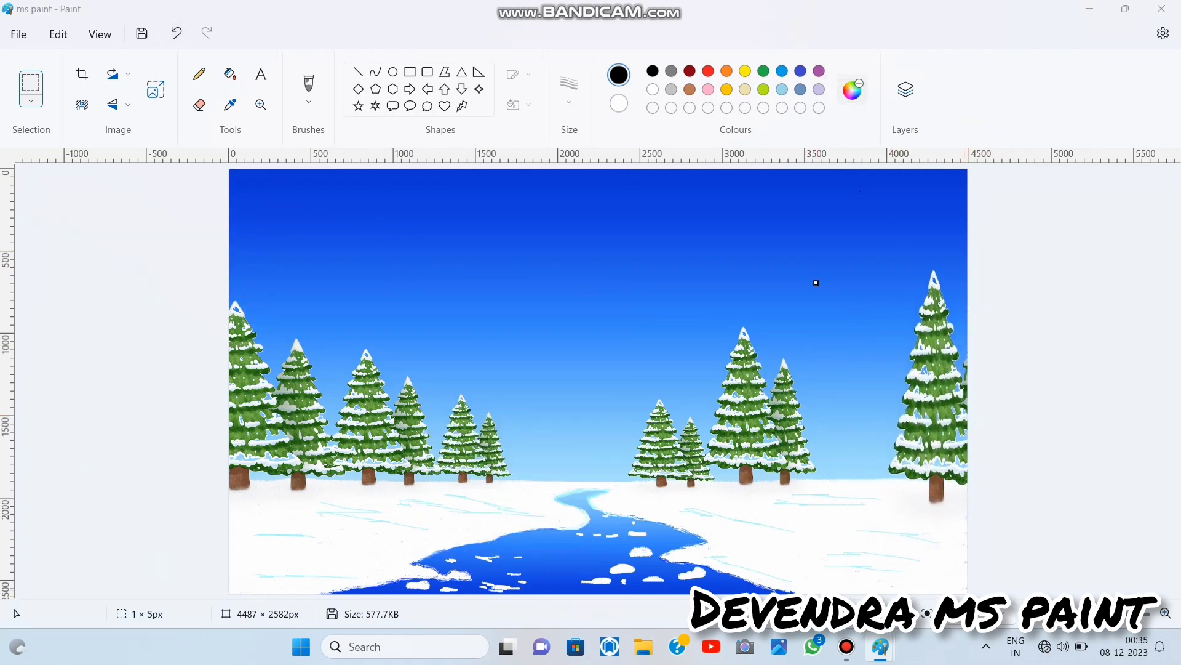
click(496, 180)
click(643, 174)
click(525, 508)
click(230, 74)
scroll(477, 468, up, 3)
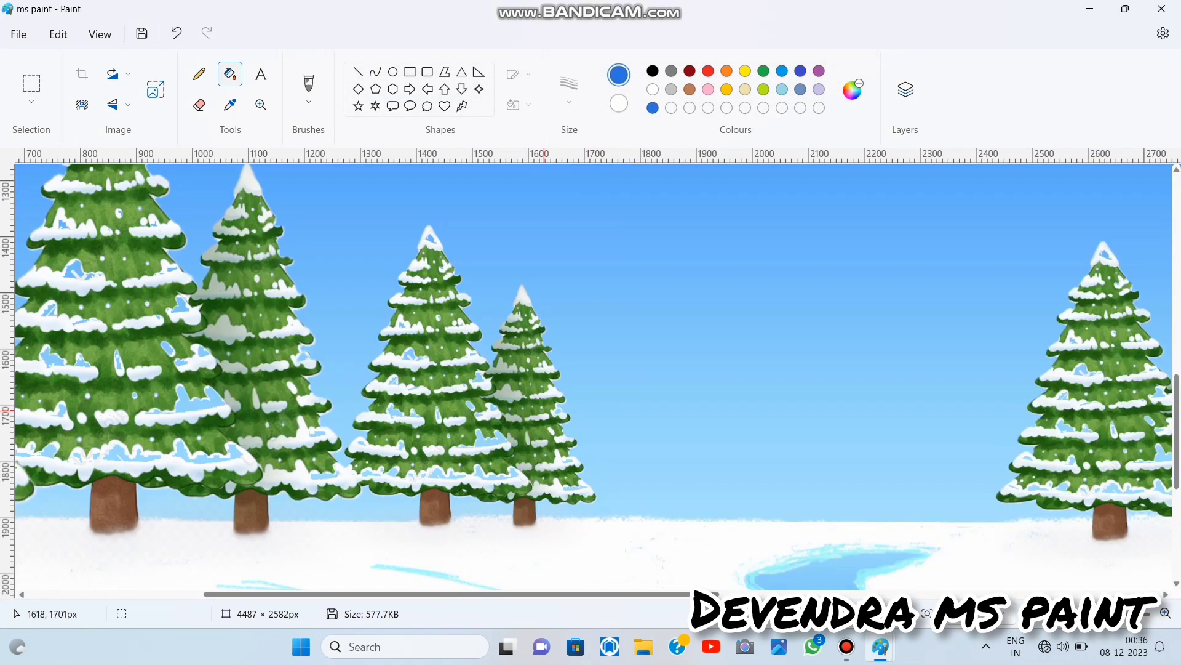
click(852, 89)
click(643, 191)
drag(643, 191, 643, 183)
click(482, 510)
ctrl+scroll(664, 259, down, 5)
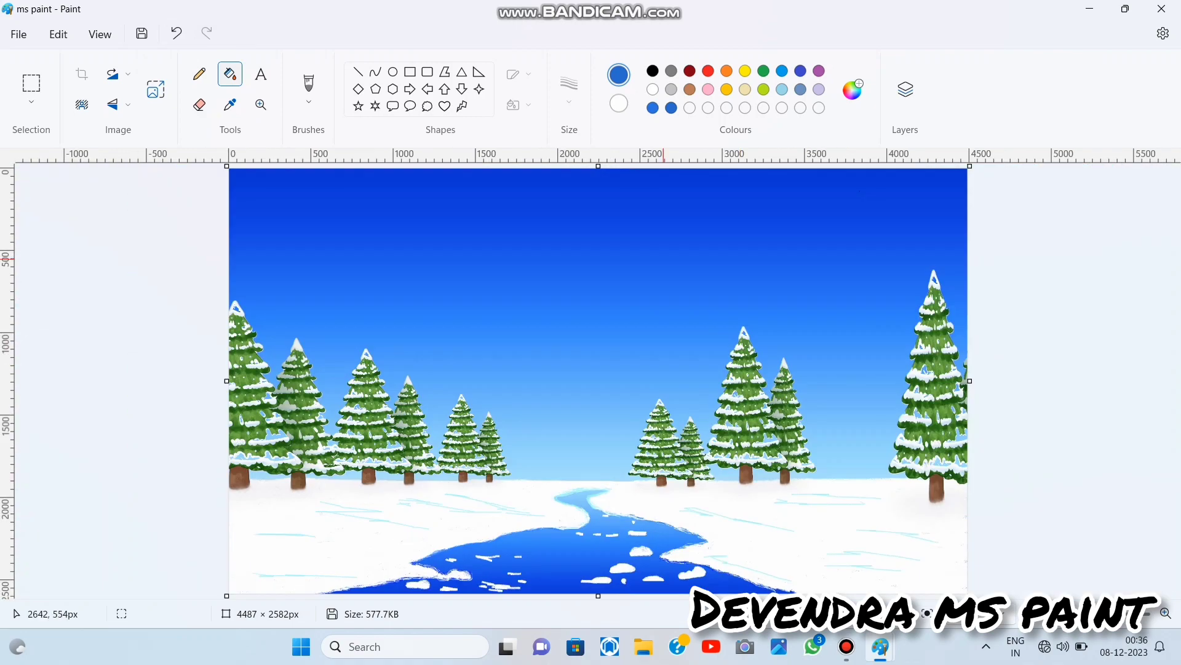
click(207, 33)
- Paint white crayon snow over the ground around the trunk bases of the trees left of the river
click(309, 83)
click(653, 90)
ctrl+scroll(560, 554, up, 5)
scroll(298, 520, left, 8)
mouse_move(79, 384)
mouse_down()
mouse_move(75, 404)
mouse_move(334, 420)
mouse_move(634, 394)
mouse_move(590, 420)
mouse_move(637, 423)
mouse_up()
mouse_move(812, 377)
mouse_down()
mouse_move(844, 374)
mouse_move(730, 384)
mouse_up()
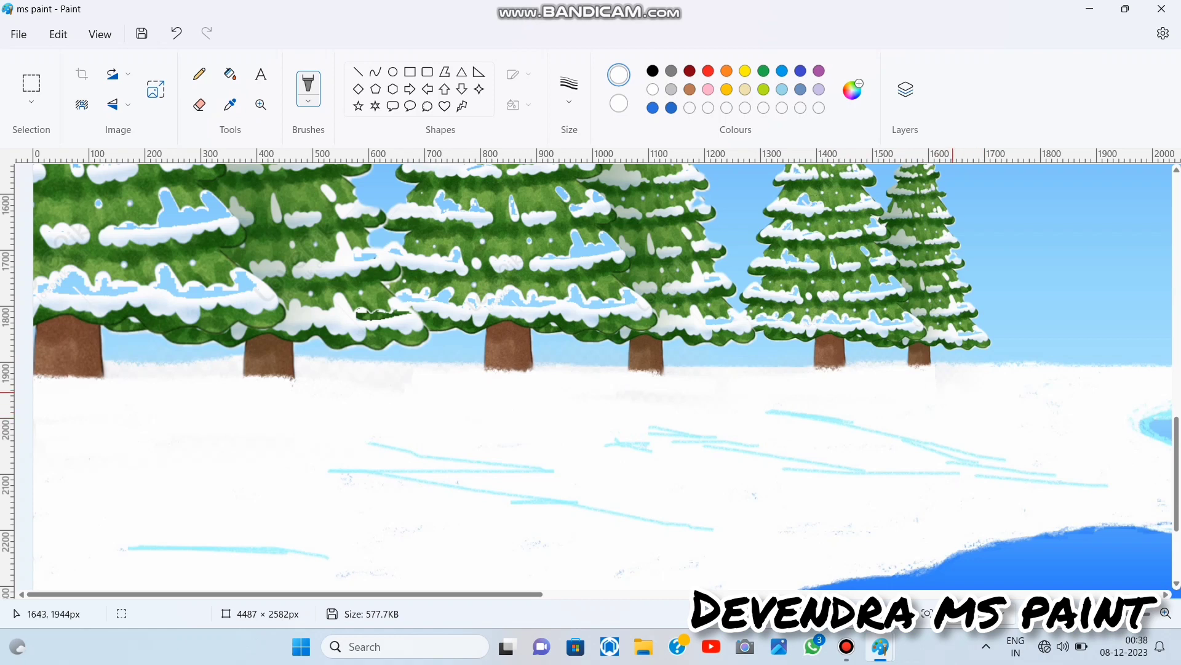
- Try touching up the bases of the leftmost tree trunks with dark-red and brown crayon strokes, undoing them
click(689, 70)
click(569, 91)
click(566, 128)
mouse_move(38, 371)
mouse_down()
mouse_move(110, 376)
mouse_move(59, 376)
mouse_up()
click(177, 34)
click(690, 90)
mouse_move(242, 377)
mouse_down()
mouse_move(279, 379)
mouse_move(258, 379)
mouse_up()
click(176, 33)
click(176, 34)
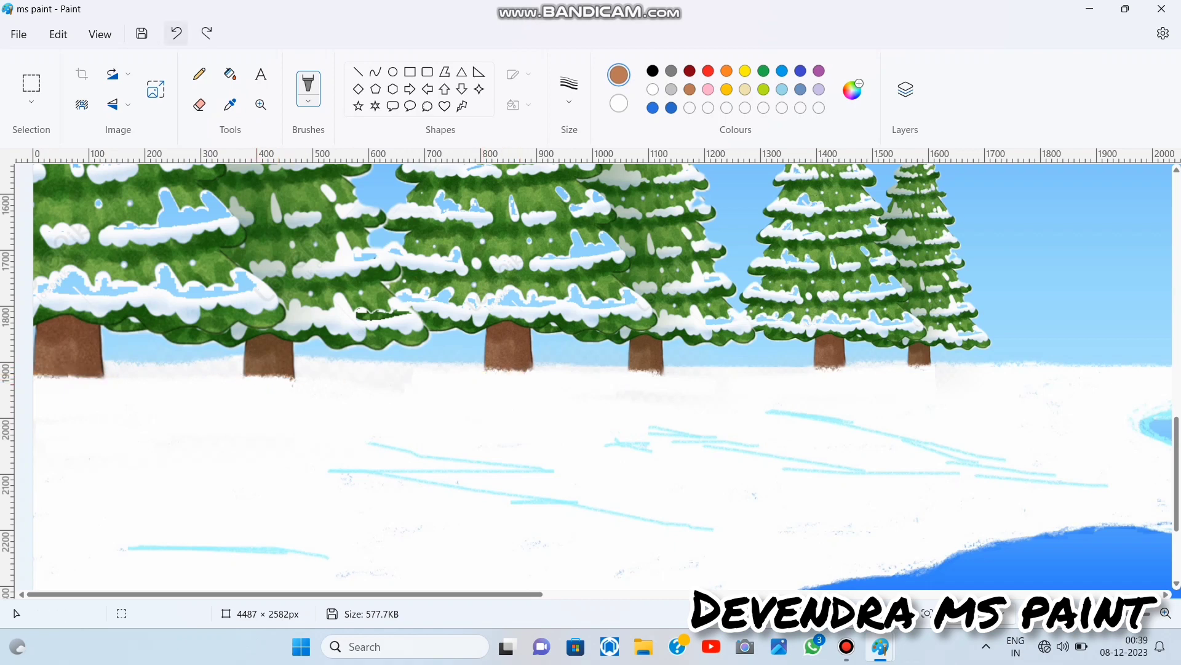
- Choose the Pencil tool with white as the drawing colour
click(653, 90)
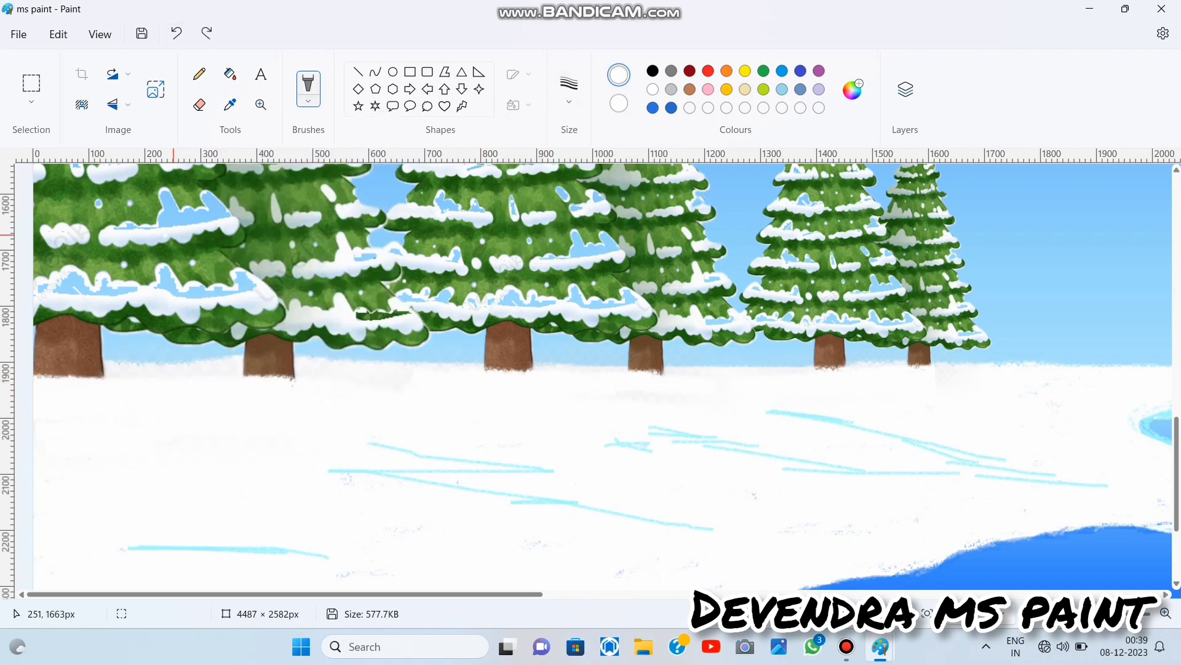
click(199, 74)
scroll(38, 425, down, 2)
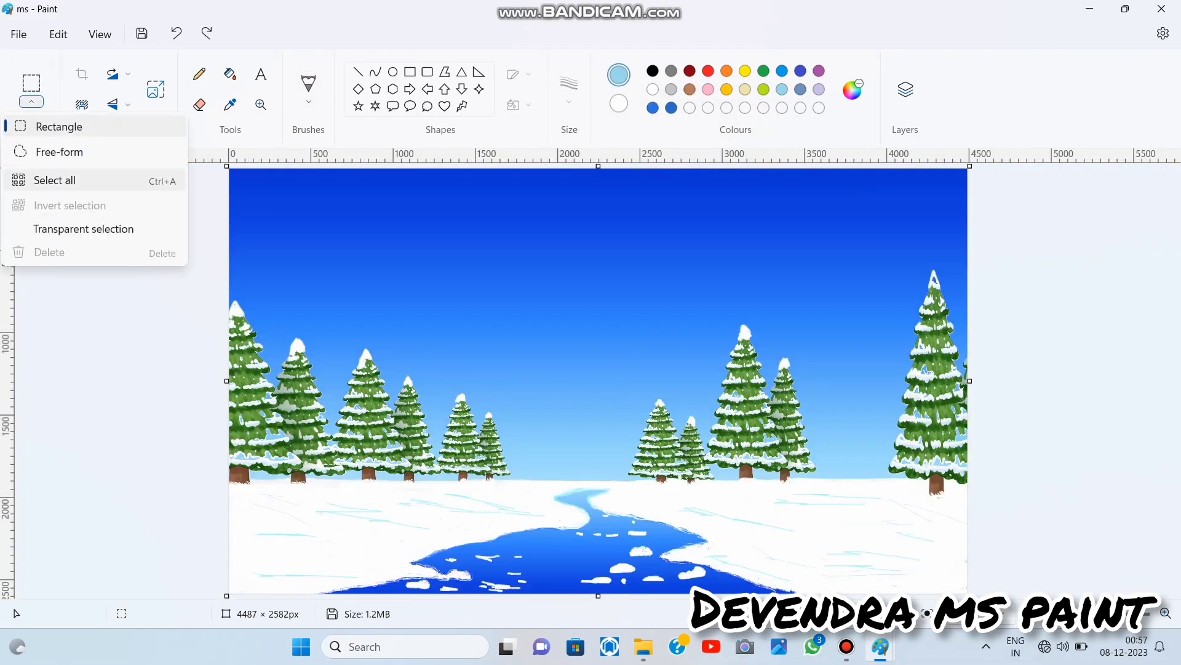
- Paste the snow-covered cabin with its fence, enlarge it, and place it on the right bank in front of the tallest tree
right_click(309, 248)
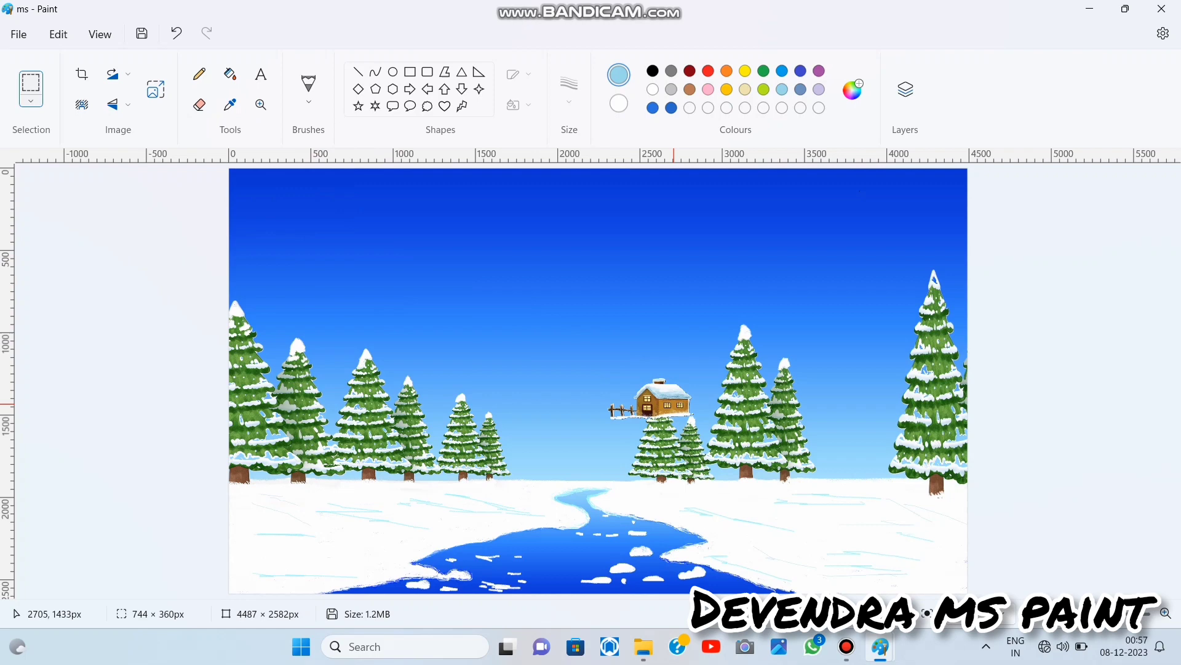
drag(673, 404, 990, 588)
drag(895, 545, 863, 525)
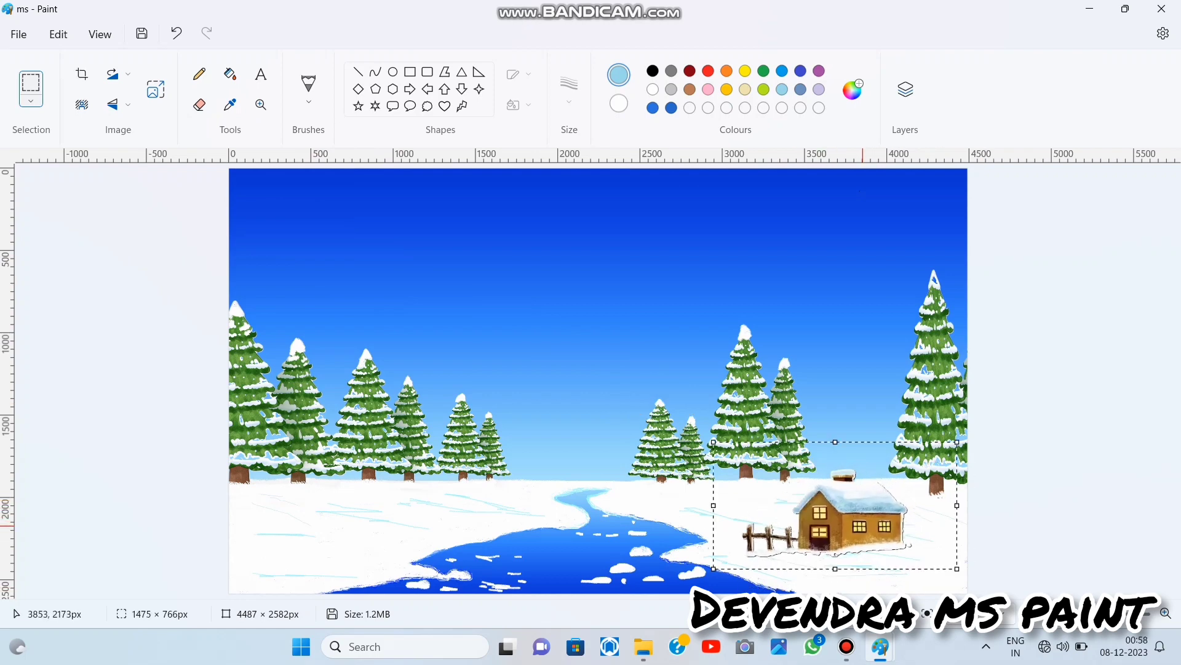
drag(958, 569, 984, 588)
drag(894, 549, 928, 491)
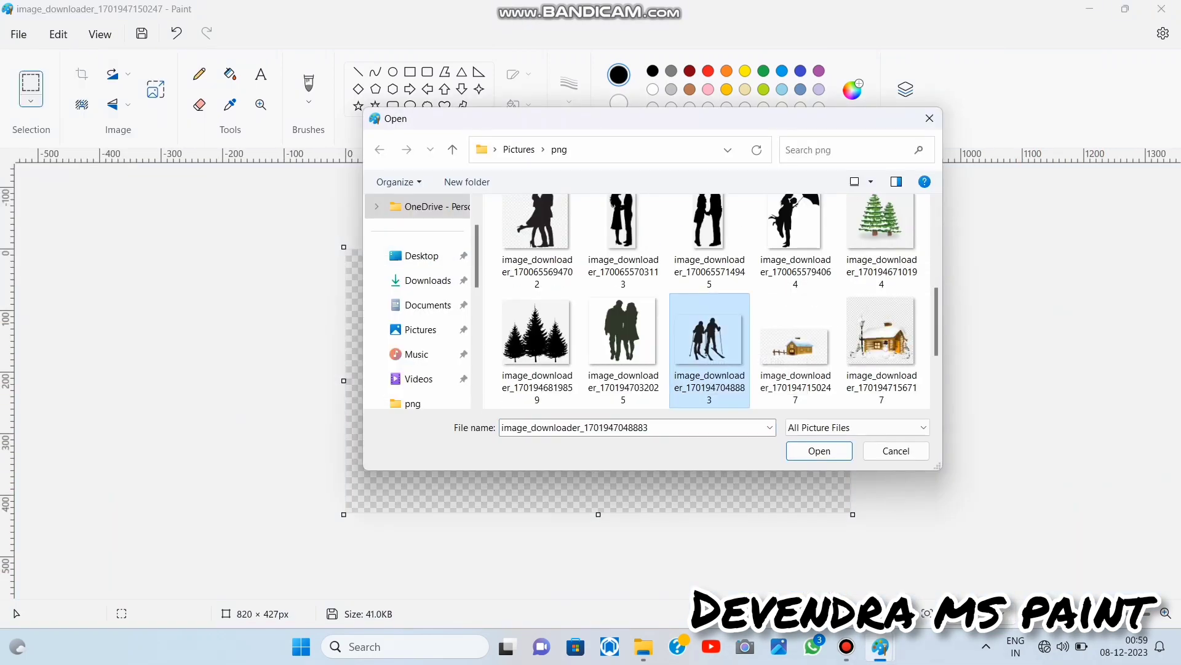
key(Return)
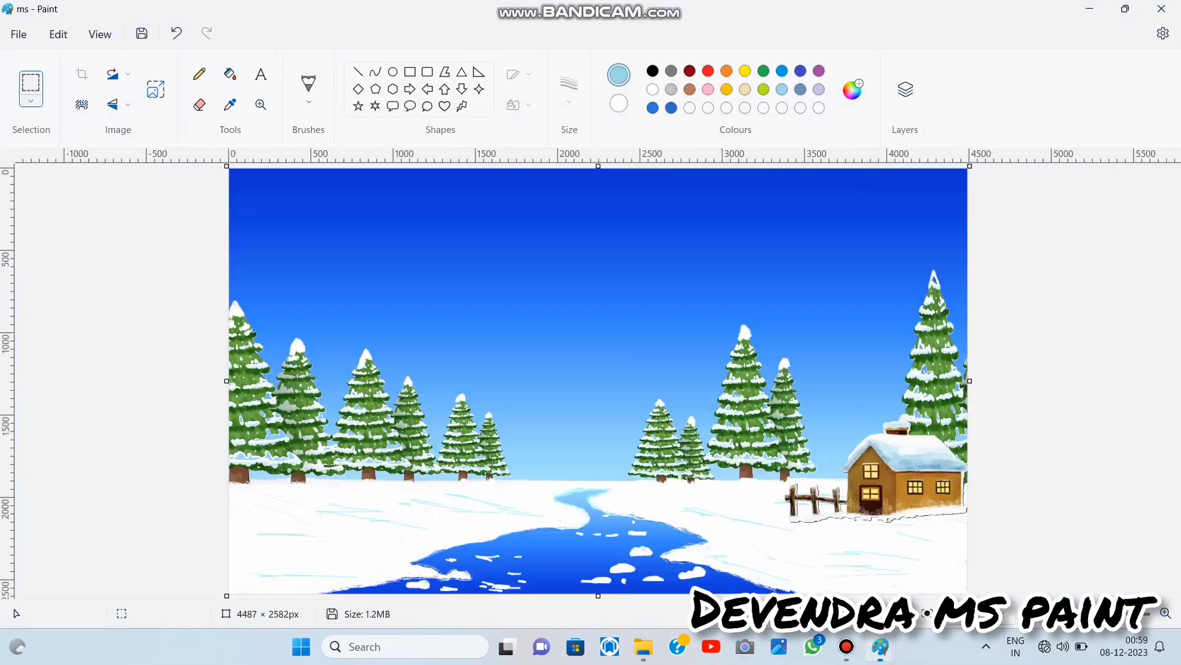
click(31, 100)
click(92, 227)
key(ctrl+v)
drag(267, 200, 357, 278)
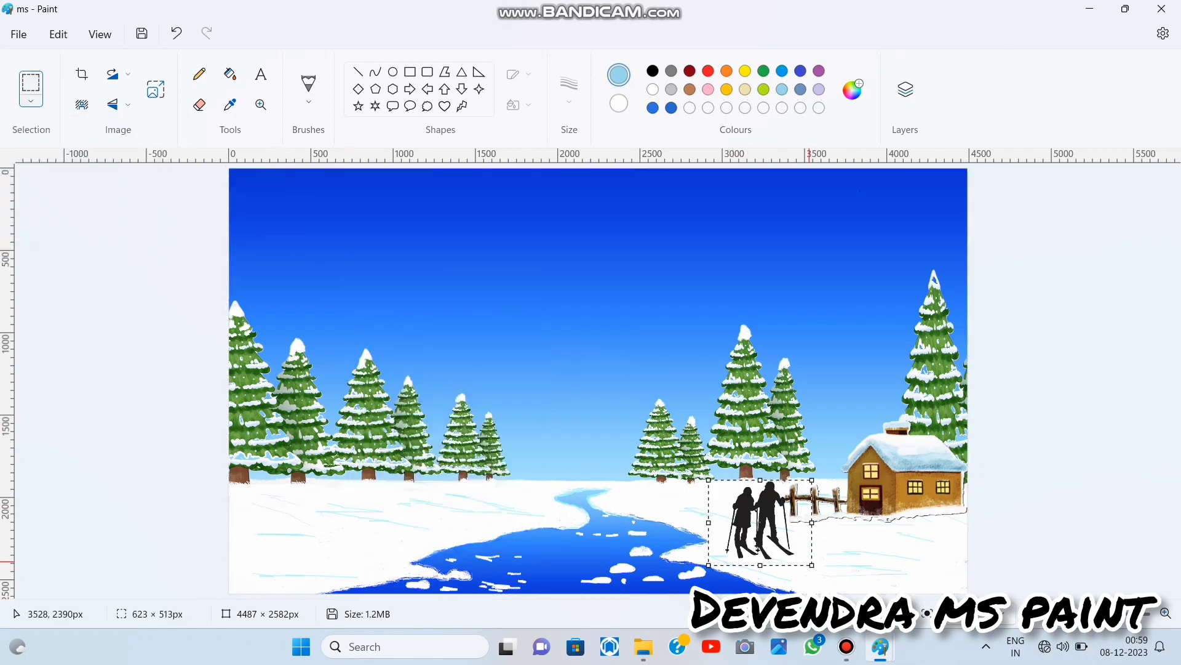
mouse_move(773, 518)
mouse_down()
mouse_move(843, 546)
mouse_move(764, 527)
mouse_up()
drag(807, 562, 811, 564)
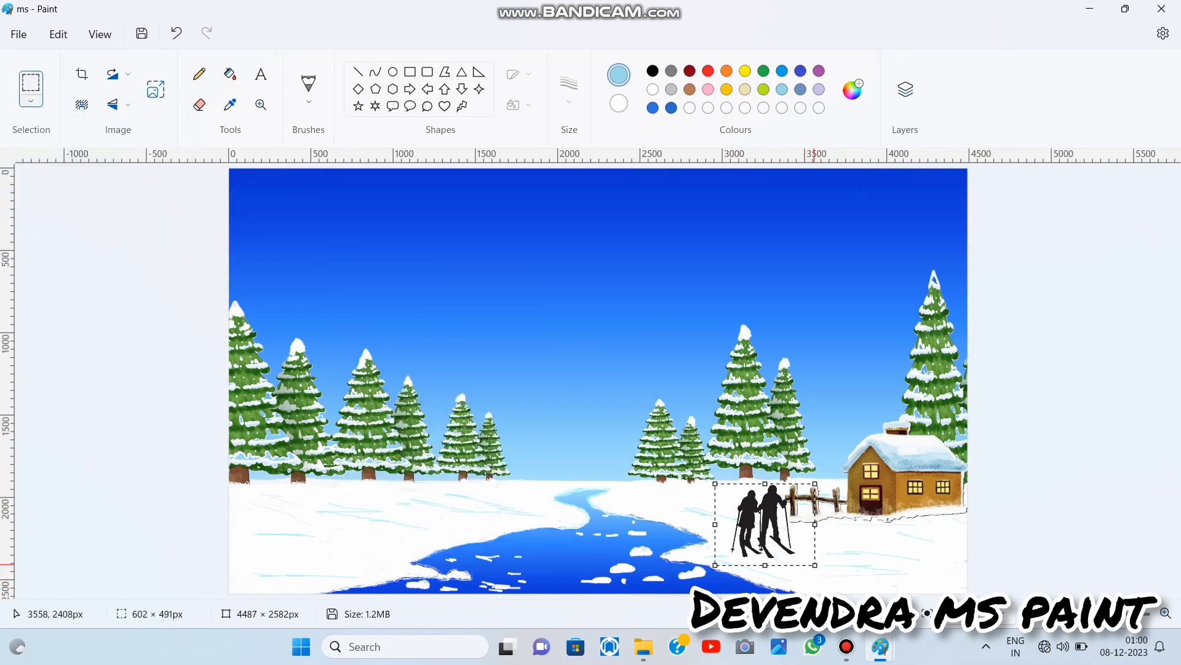
click(1017, 441)
click(1036, 325)
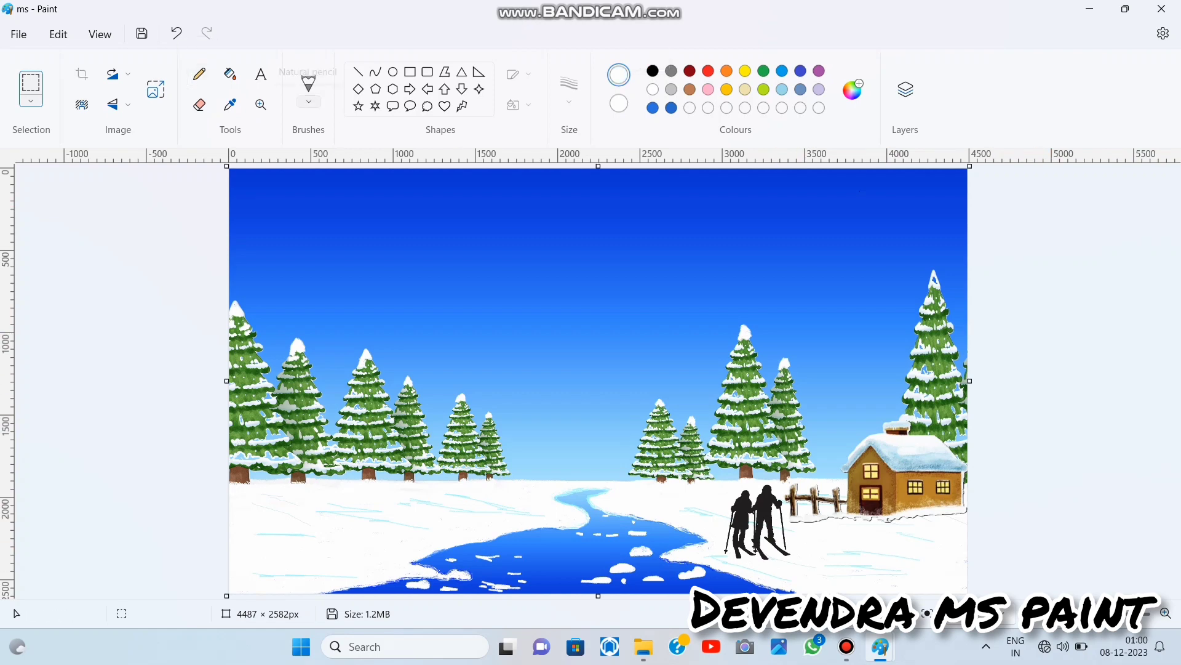
- Brush white snow over the ground along the cabin's base, undoing a misplaced stroke beside the skiers
scroll(784, 523, up, 5)
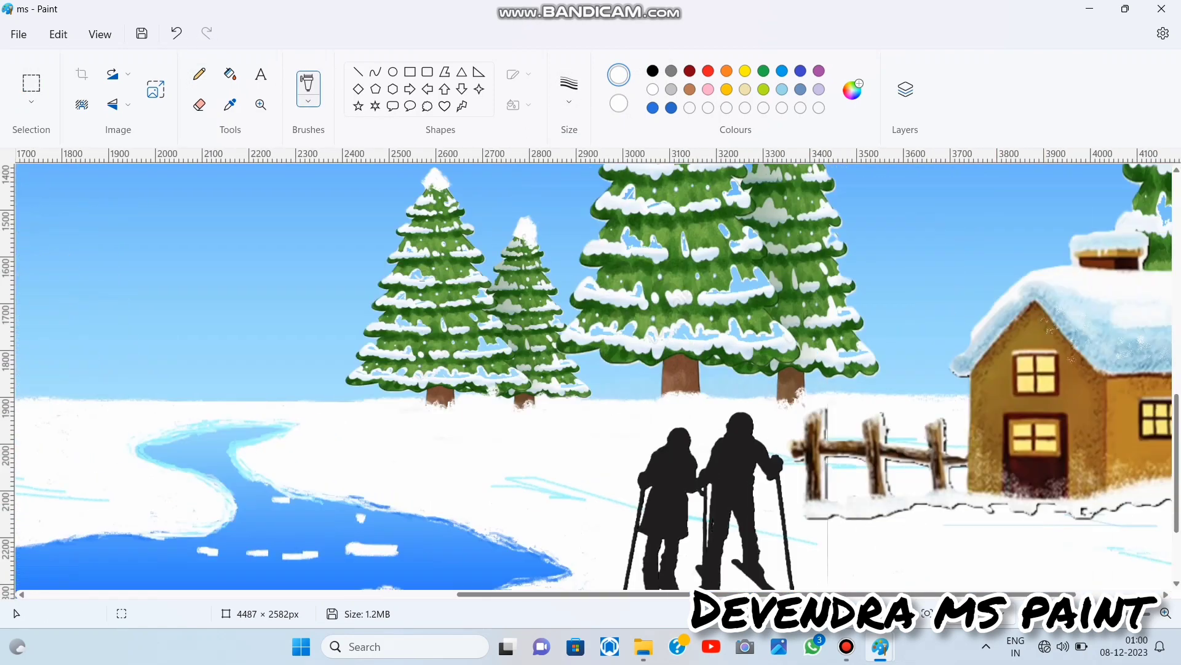
scroll(736, 430, right, 2)
drag(606, 429, 597, 417)
click(176, 33)
scroll(114, 492, down, 3)
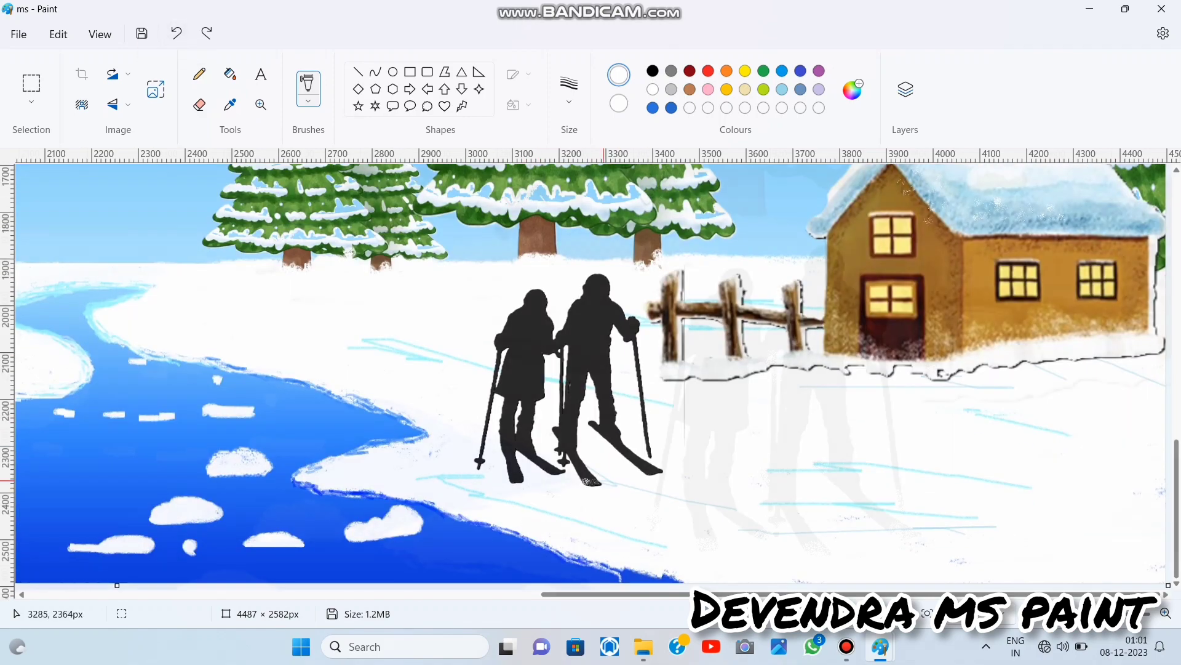
scroll(114, 492, up, 2)
scroll(553, 430, right, 5)
mouse_move(898, 368)
mouse_down()
mouse_move(842, 366)
mouse_move(986, 367)
mouse_move(1143, 334)
mouse_move(1074, 324)
mouse_up()
- Whiten the cabin roof beside the right slope of the gable with the crayon, undoing a stroke made with the previous brush
scroll(1144, 333, right, 2)
scroll(888, 289, up, 3)
mouse_move(888, 290)
mouse_down()
mouse_move(831, 336)
mouse_move(839, 350)
mouse_up()
click(176, 33)
click(308, 101)
click(303, 375)
mouse_move(833, 278)
mouse_down()
mouse_move(859, 290)
mouse_move(870, 343)
mouse_up()
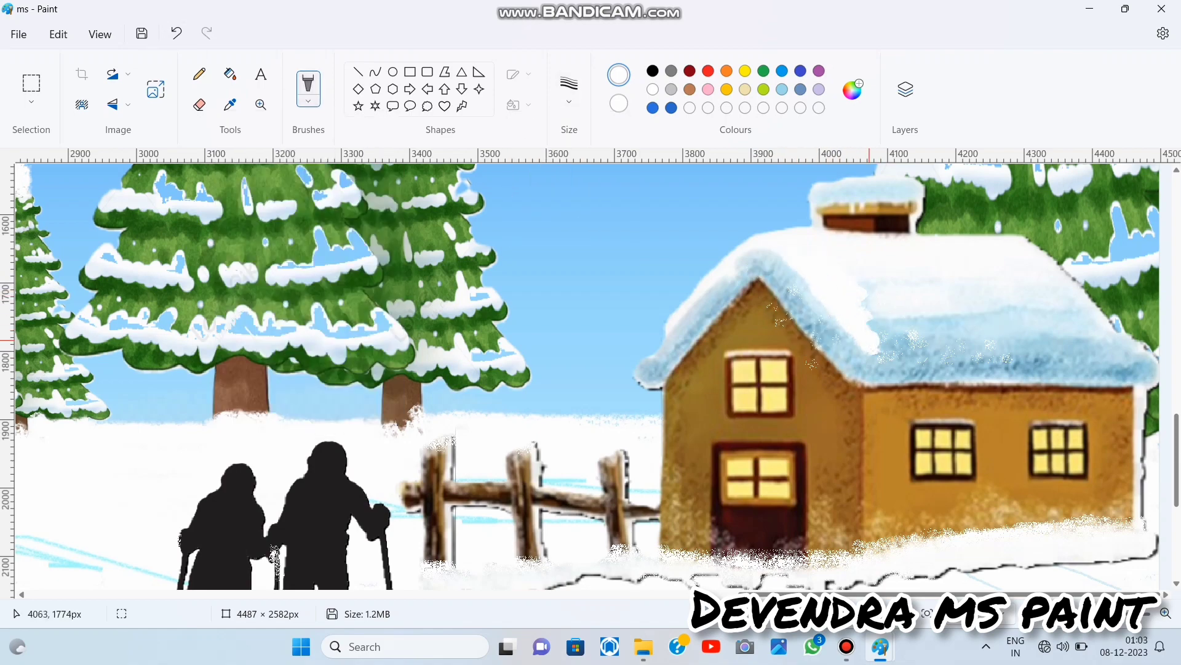
click(782, 90)
click(308, 101)
click(303, 253)
click(176, 33)
click(177, 34)
click(207, 33)
click(206, 33)
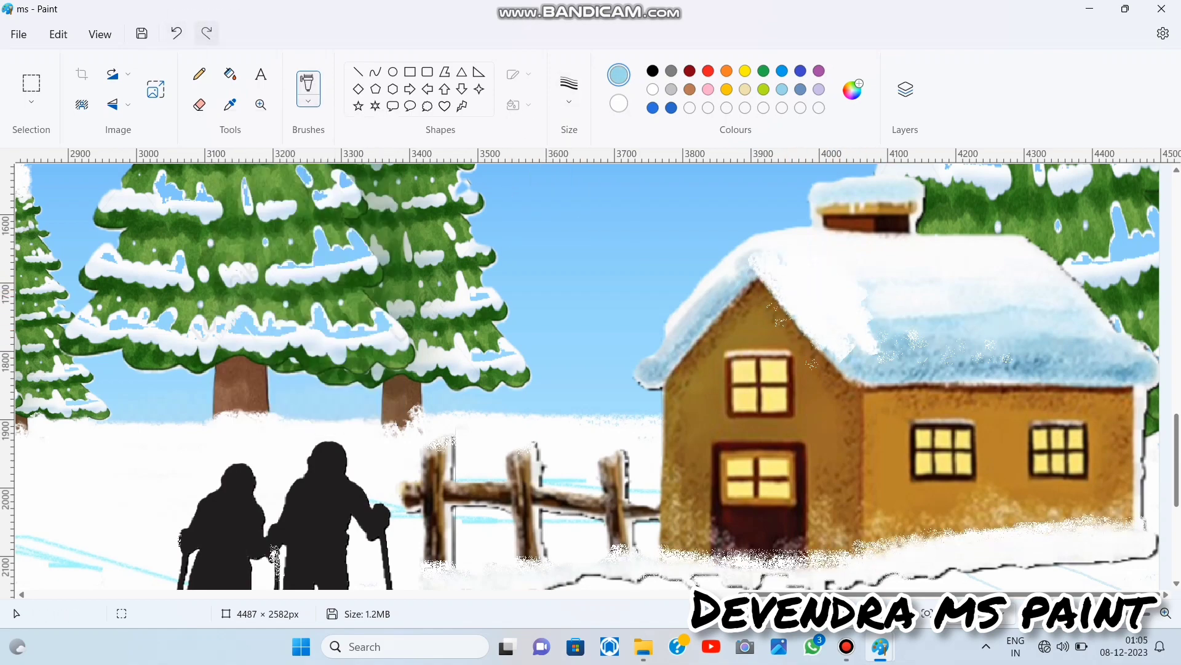
- Paint white crayon snow over the gable's left slope, the main roof and the chimney cap
click(653, 89)
click(308, 101)
click(303, 376)
mouse_move(758, 253)
mouse_down()
mouse_move(692, 323)
mouse_move(747, 291)
mouse_move(673, 333)
mouse_move(694, 315)
mouse_move(698, 337)
mouse_move(681, 357)
mouse_up()
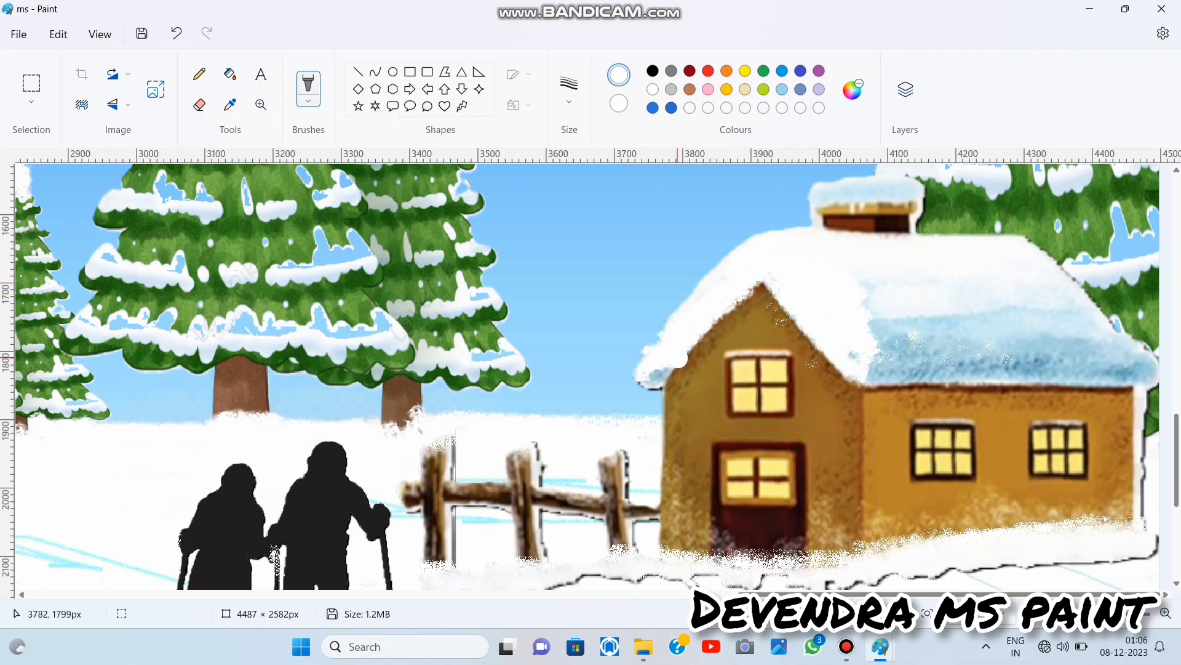
drag(862, 365, 921, 329)
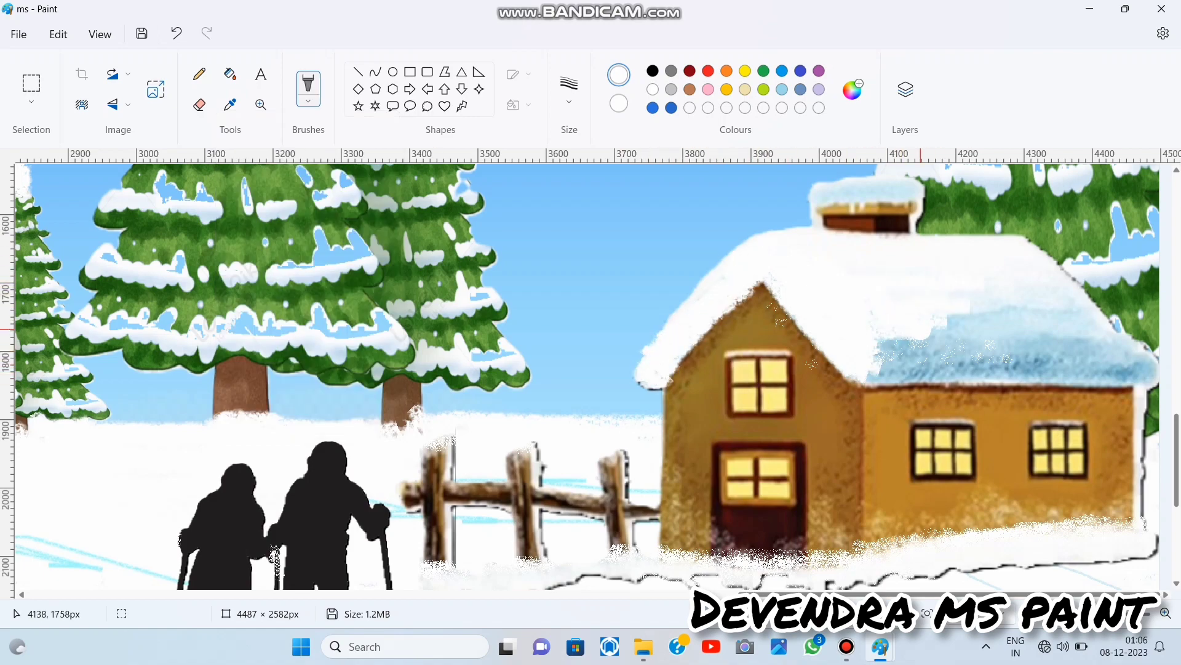
scroll(944, 294, up, 2)
drag(893, 251, 818, 278)
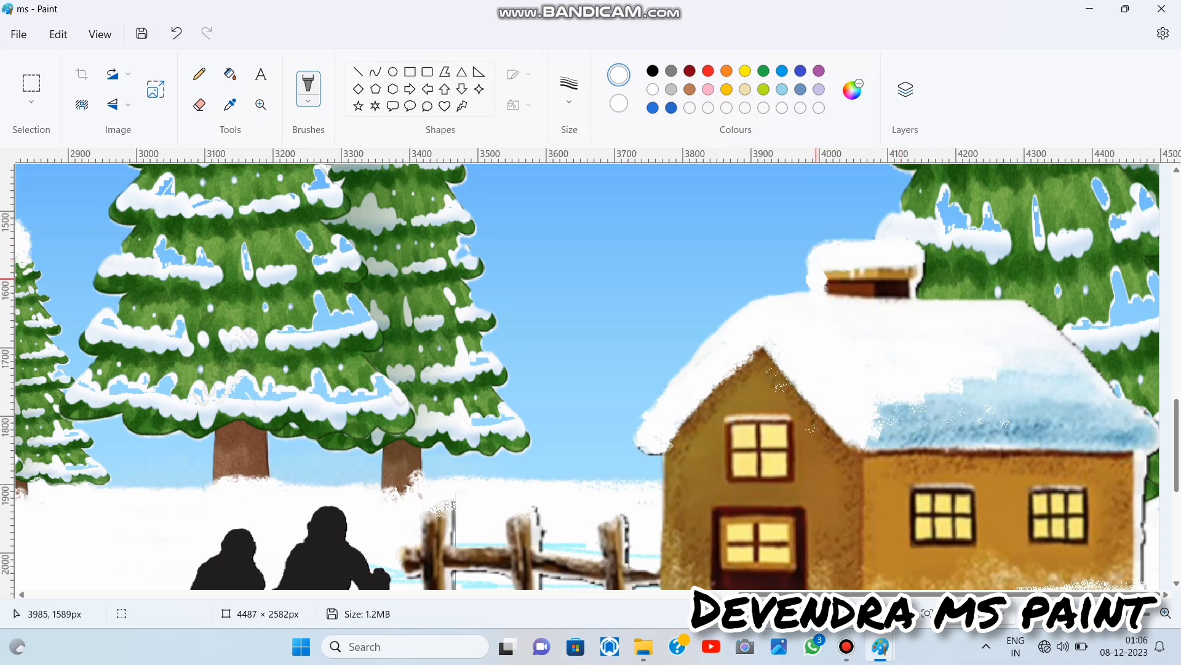
- Shade the cabin roof's lower area, right edge, gable edges and ridge with light-blue crayon strokes
mouse_move(976, 423)
mouse_down()
mouse_move(960, 433)
mouse_move(1081, 434)
mouse_up()
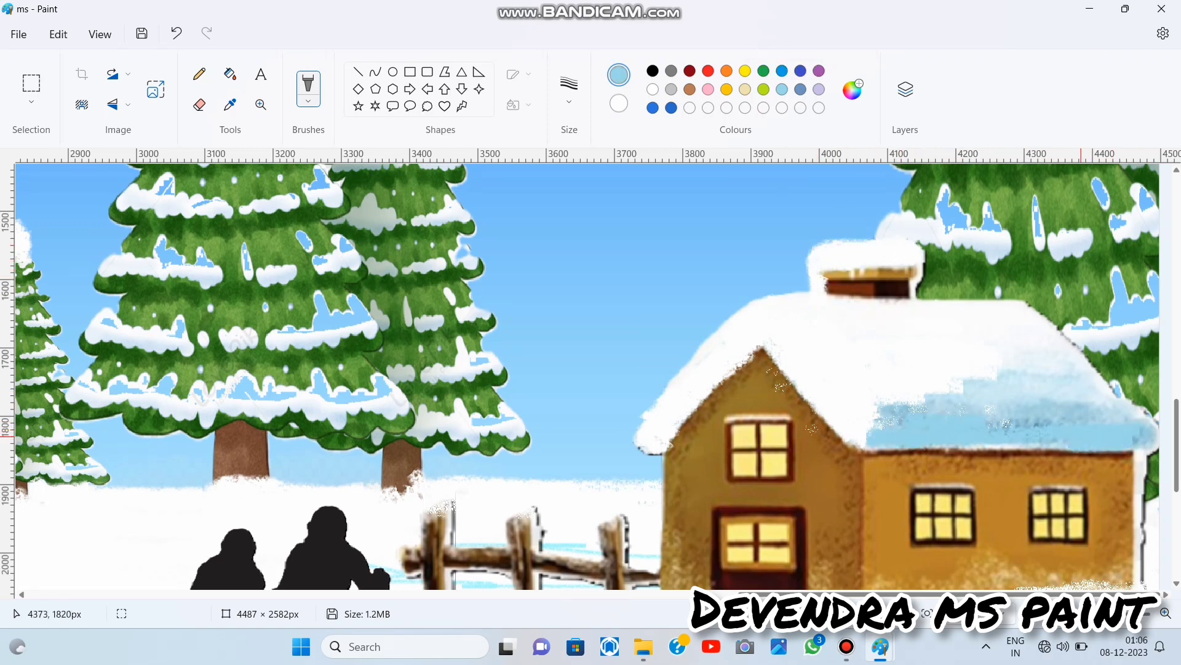
mouse_move(898, 427)
mouse_down()
mouse_move(874, 440)
mouse_move(1046, 443)
mouse_move(997, 446)
mouse_move(982, 421)
mouse_up()
click(782, 89)
mouse_move(984, 377)
mouse_down()
mouse_move(905, 394)
mouse_move(1059, 425)
mouse_move(942, 439)
mouse_move(1050, 392)
mouse_move(1131, 442)
mouse_move(1039, 326)
mouse_move(1138, 444)
mouse_up()
drag(858, 443, 954, 444)
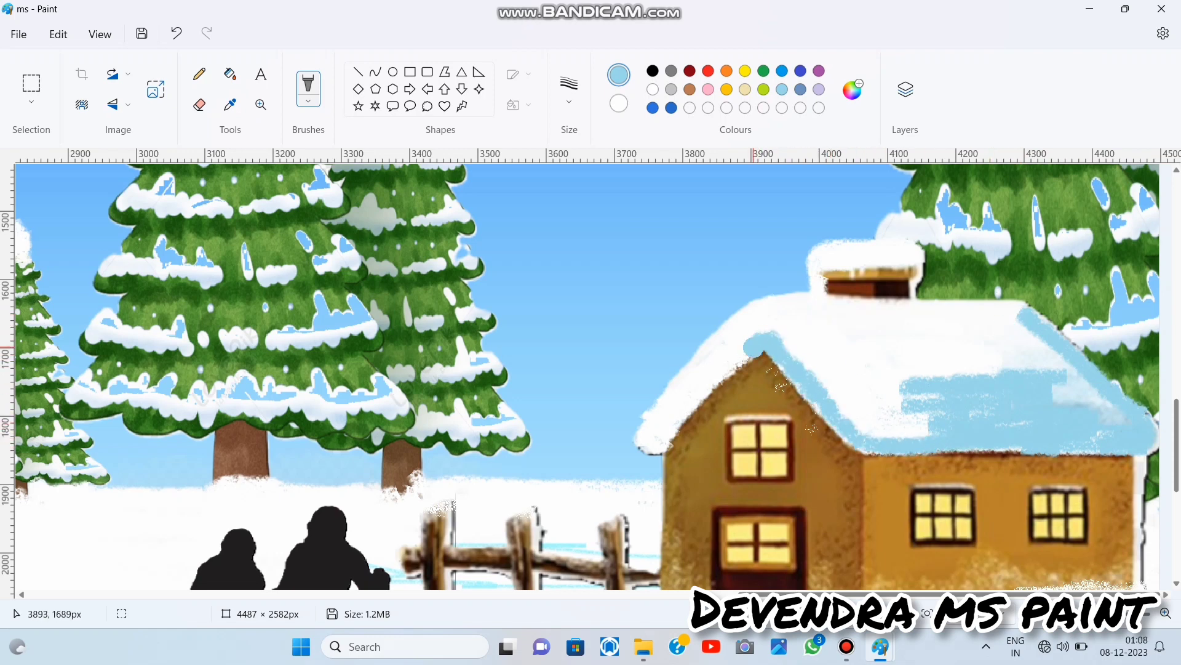
drag(752, 347, 644, 444)
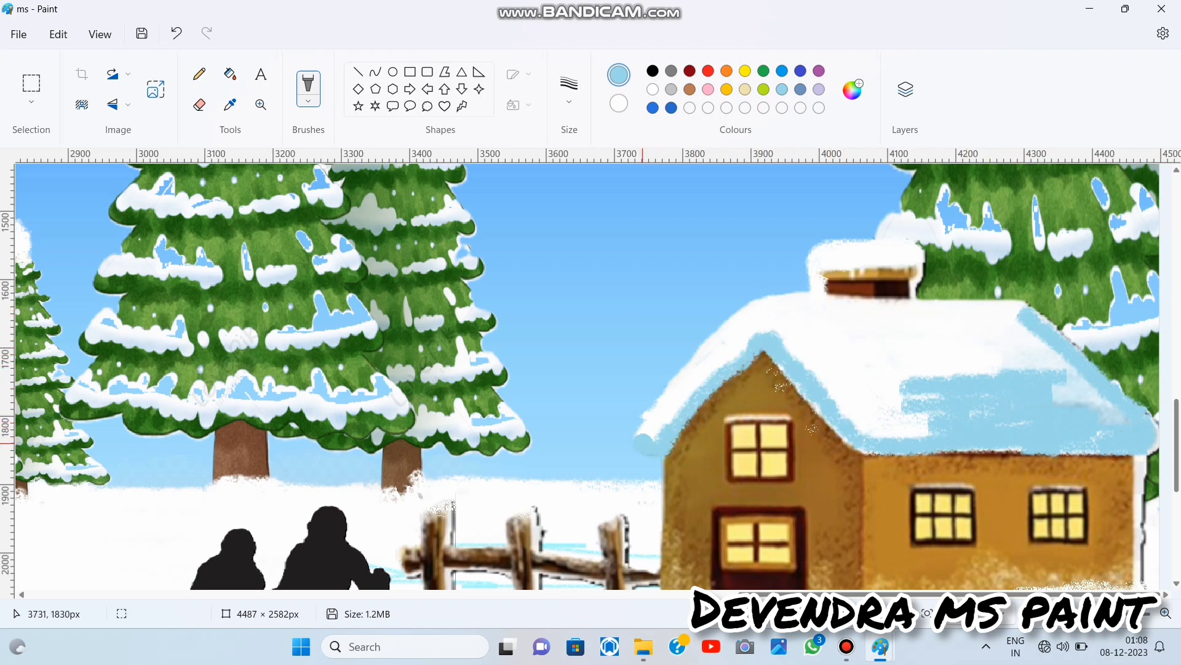
mouse_move(817, 308)
mouse_down()
mouse_move(1017, 305)
mouse_move(753, 299)
mouse_move(720, 332)
mouse_up()
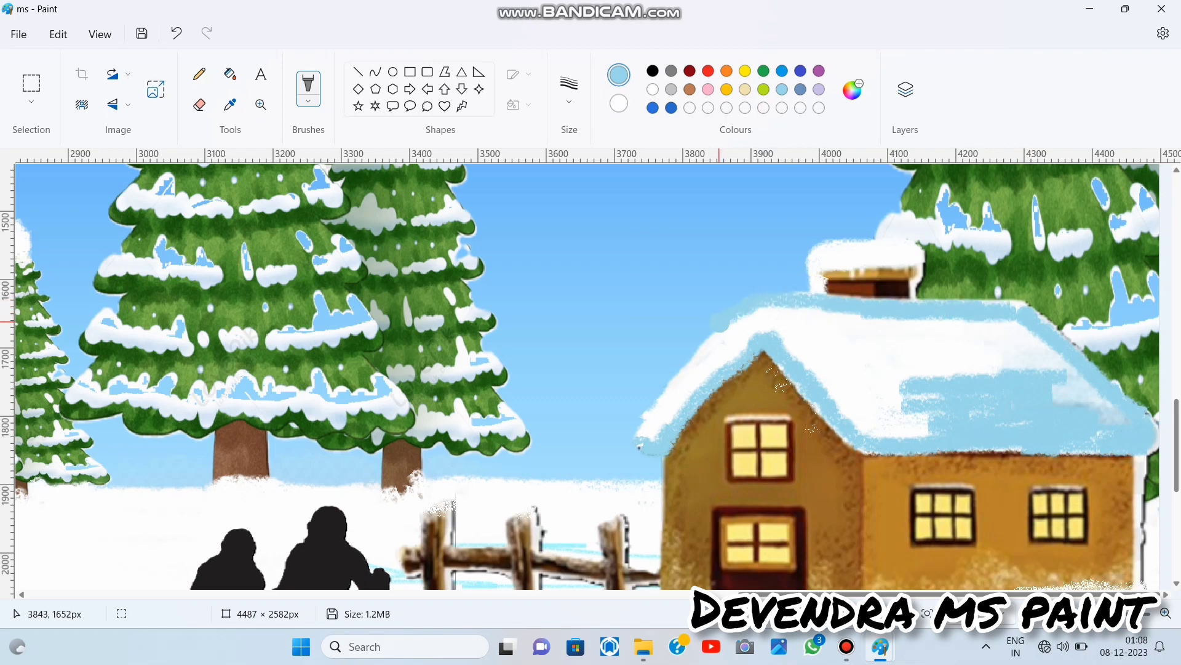
- Cover the roof's light-blue shading with white crayon strokes across the gable edges, ridge and lower area
click(653, 90)
mouse_move(926, 381)
mouse_down()
mouse_move(1101, 431)
mouse_move(1132, 420)
mouse_up()
mouse_move(720, 323)
mouse_down()
mouse_move(699, 365)
mouse_move(671, 363)
mouse_move(714, 338)
mouse_move(695, 393)
mouse_move(642, 446)
mouse_move(729, 303)
mouse_move(880, 317)
mouse_move(843, 428)
mouse_move(1025, 446)
mouse_move(1141, 406)
mouse_move(1065, 364)
mouse_up()
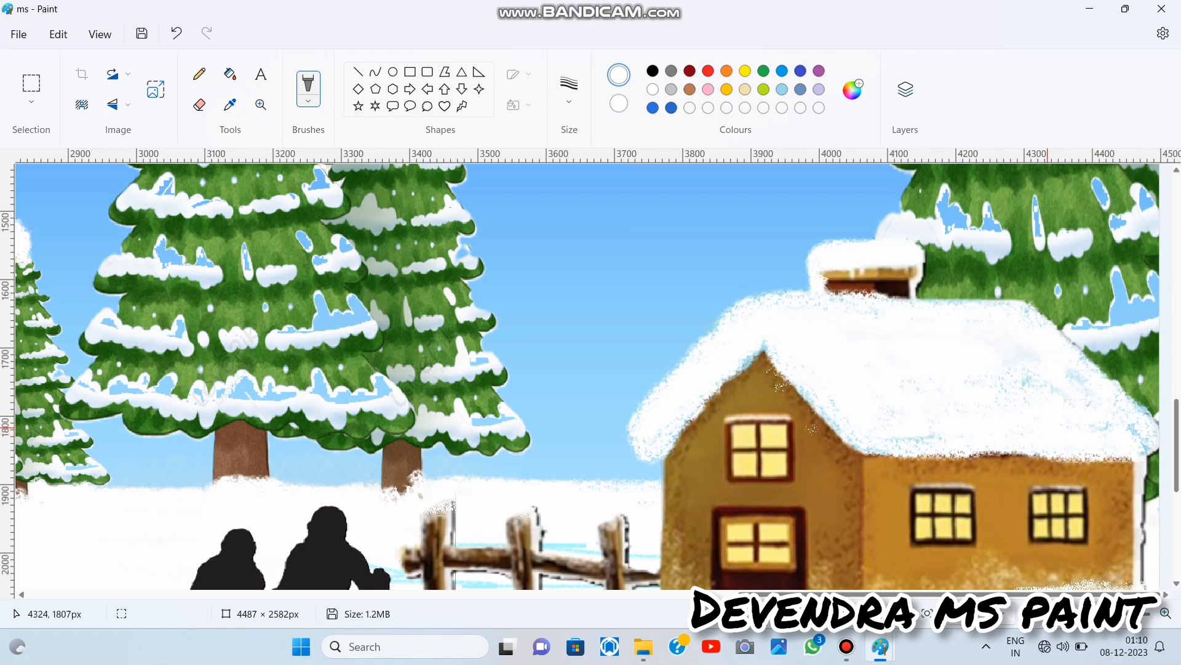
- Choose a different brush in light blue for detailing the area around the cabin and skiers
click(928, 613)
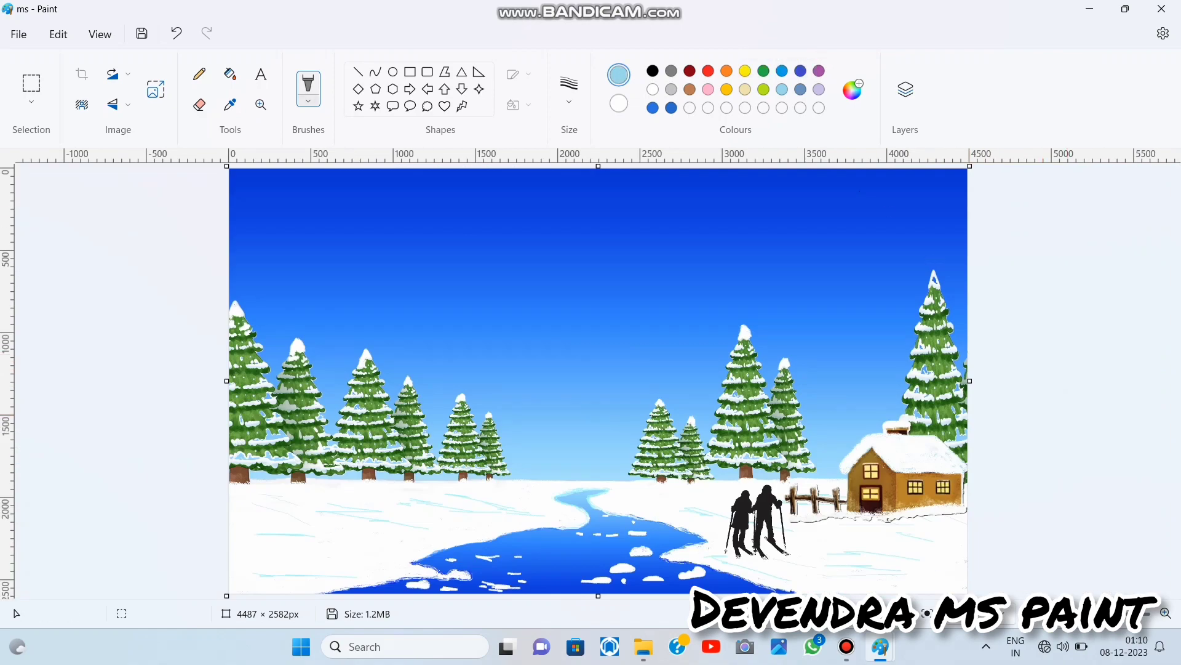
click(308, 101)
click(296, 374)
click(1063, 613)
drag(1176, 308, 1176, 458)
drag(708, 595, 977, 595)
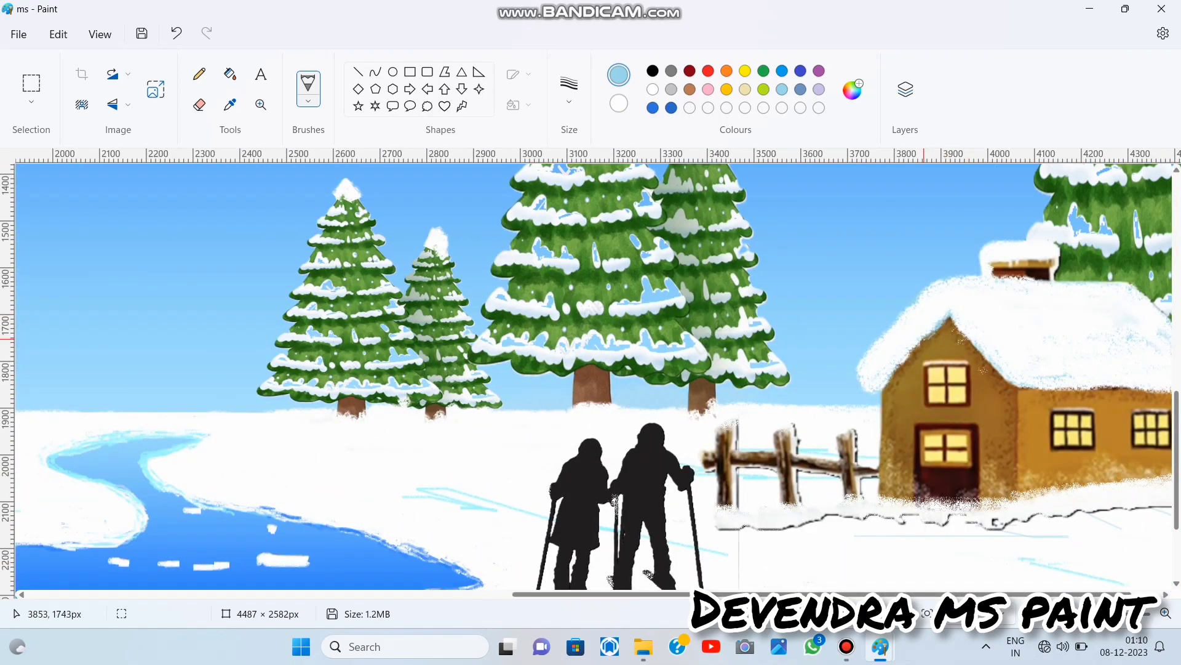